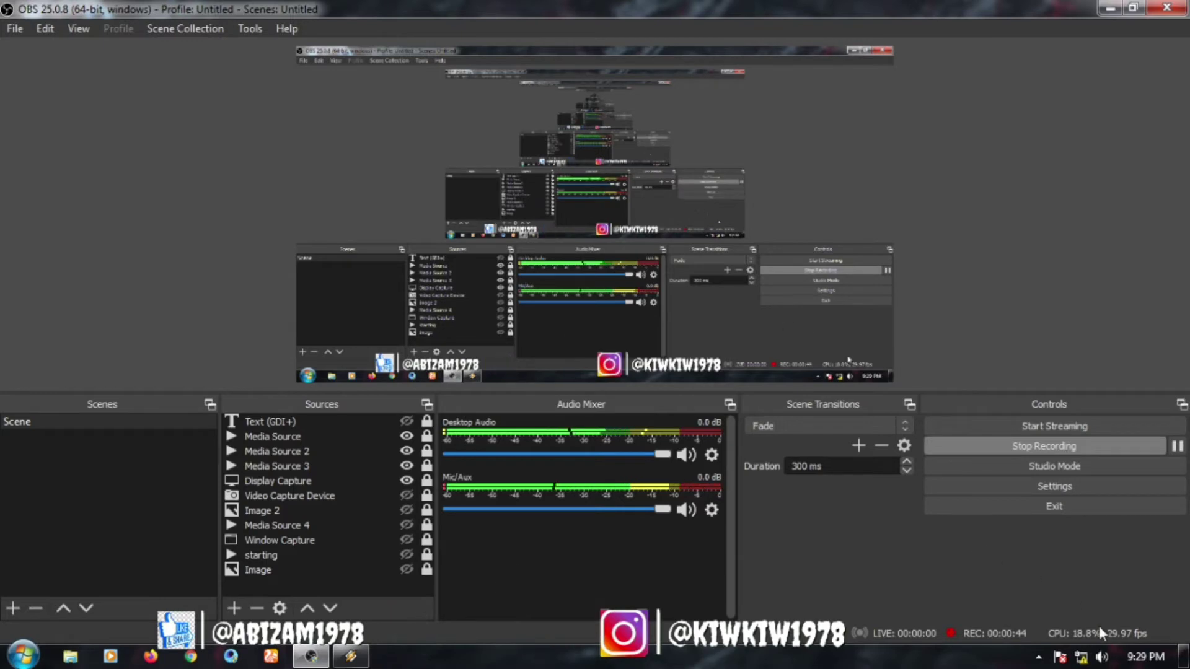
Open the Internet Protocol Version 4 (TCP/IPv4) properties of the Local Area Connection from the Network and Sharing Center
{"action": "left_click", "coordinate": [1081, 658]}
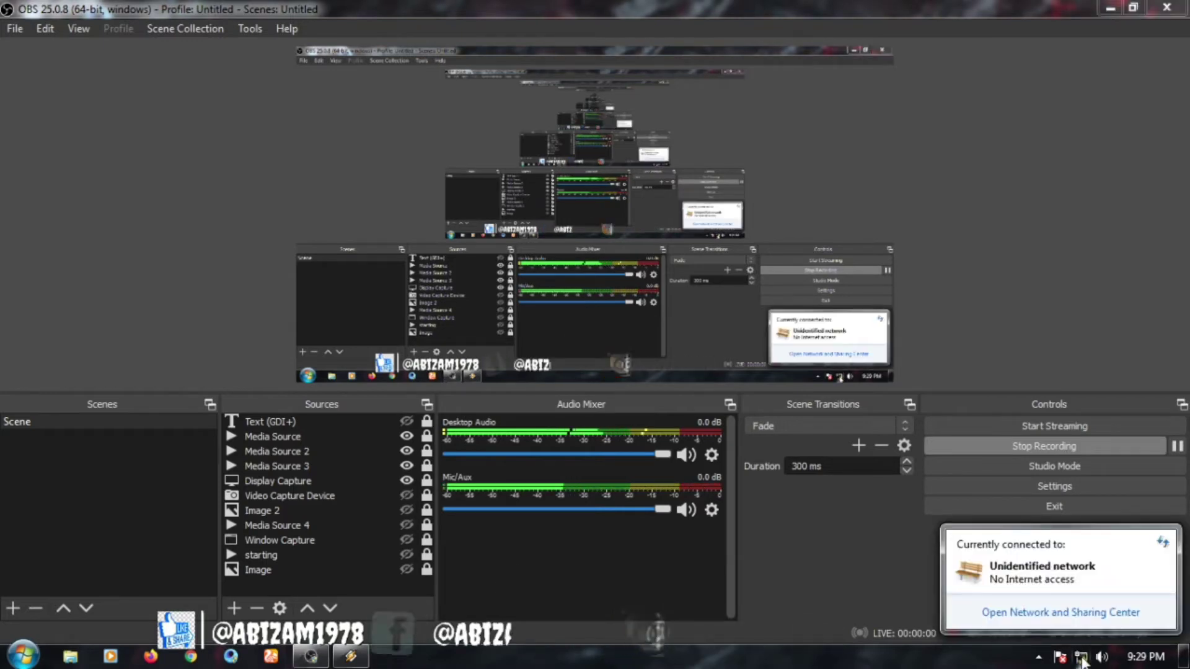
{"action": "left_click", "coordinate": [1071, 612]}
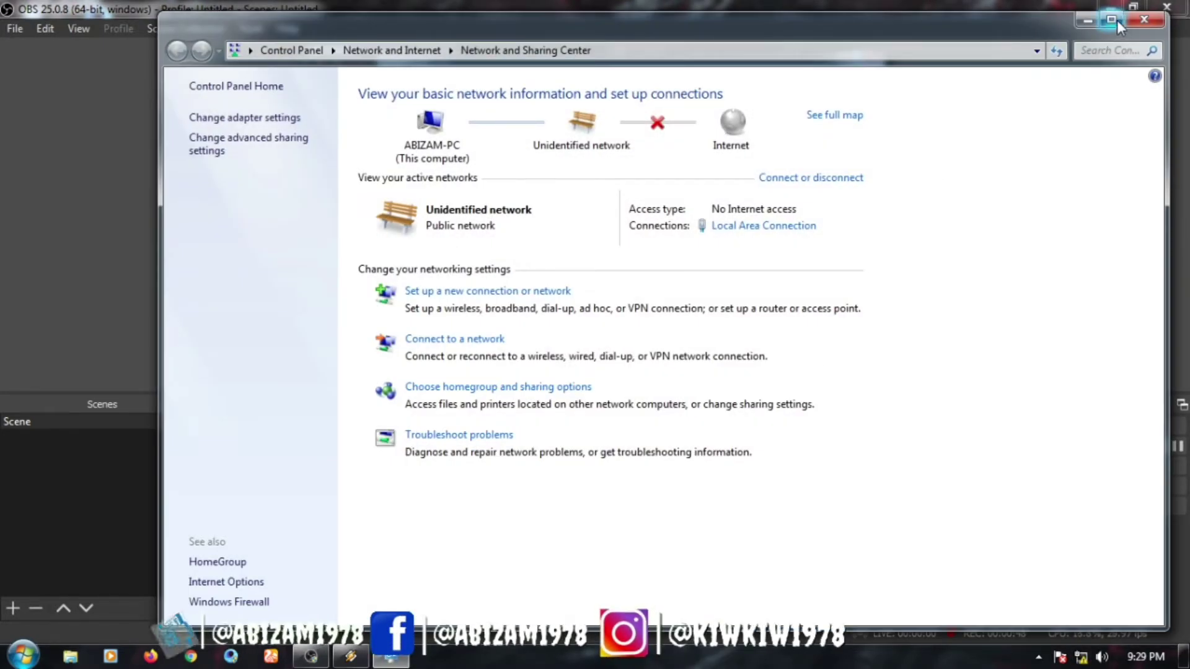
{"action": "key", "text": "super+Up"}
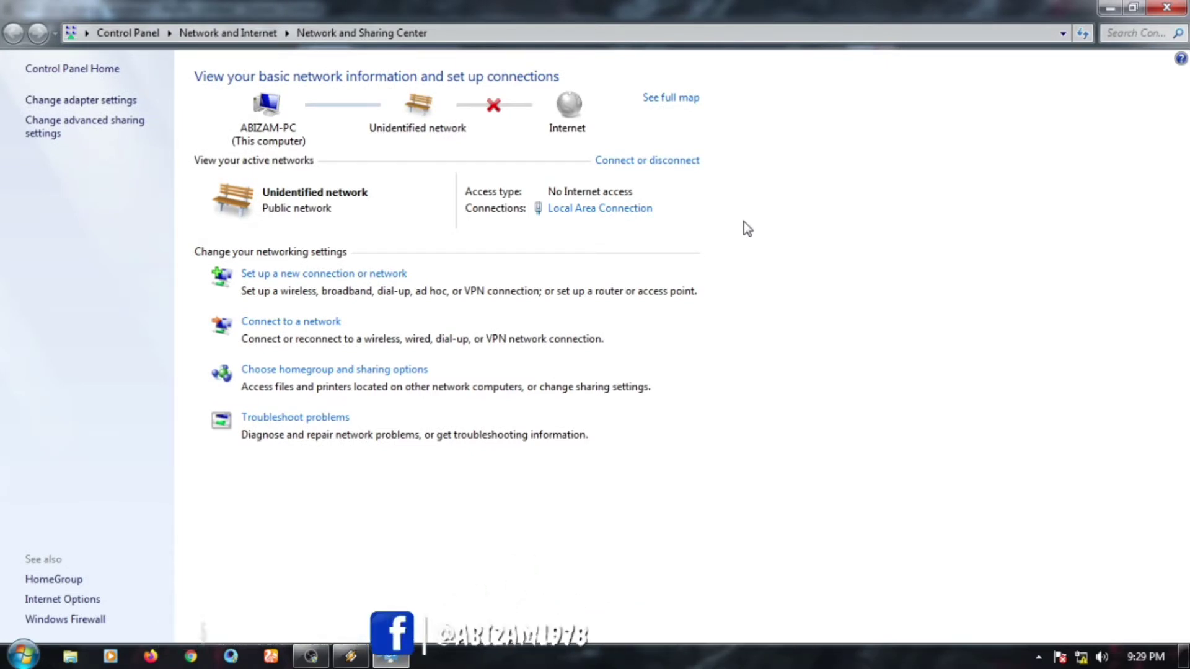
{"action": "left_click", "coordinate": [608, 208]}
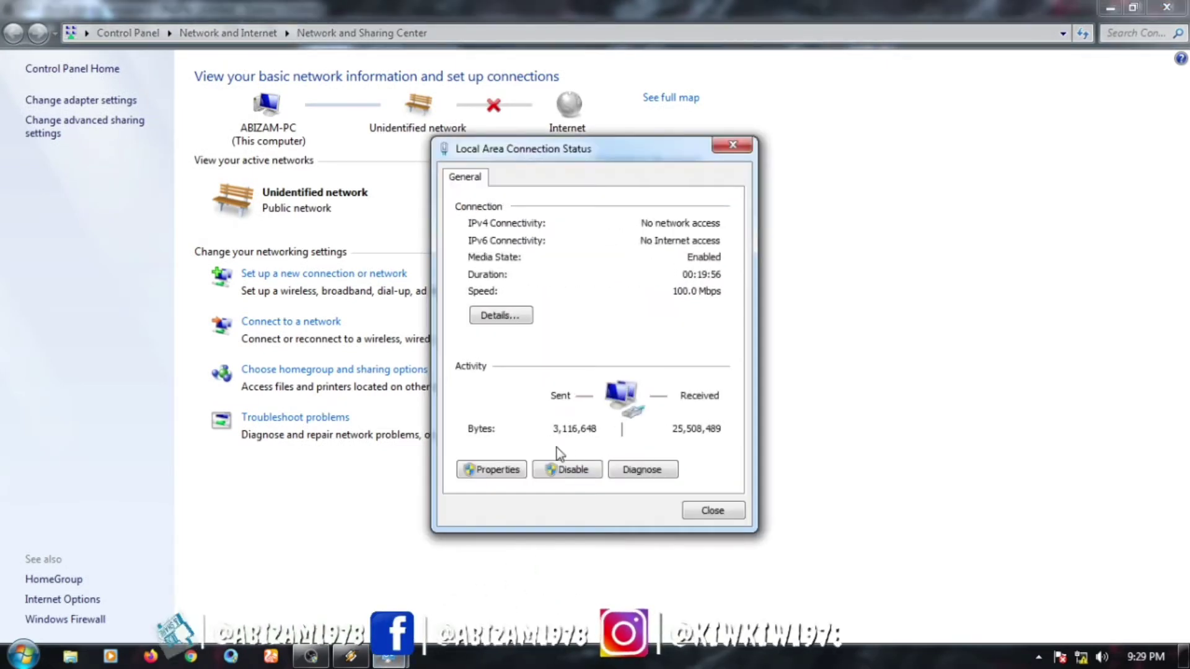
{"action": "left_click", "coordinate": [501, 473]}
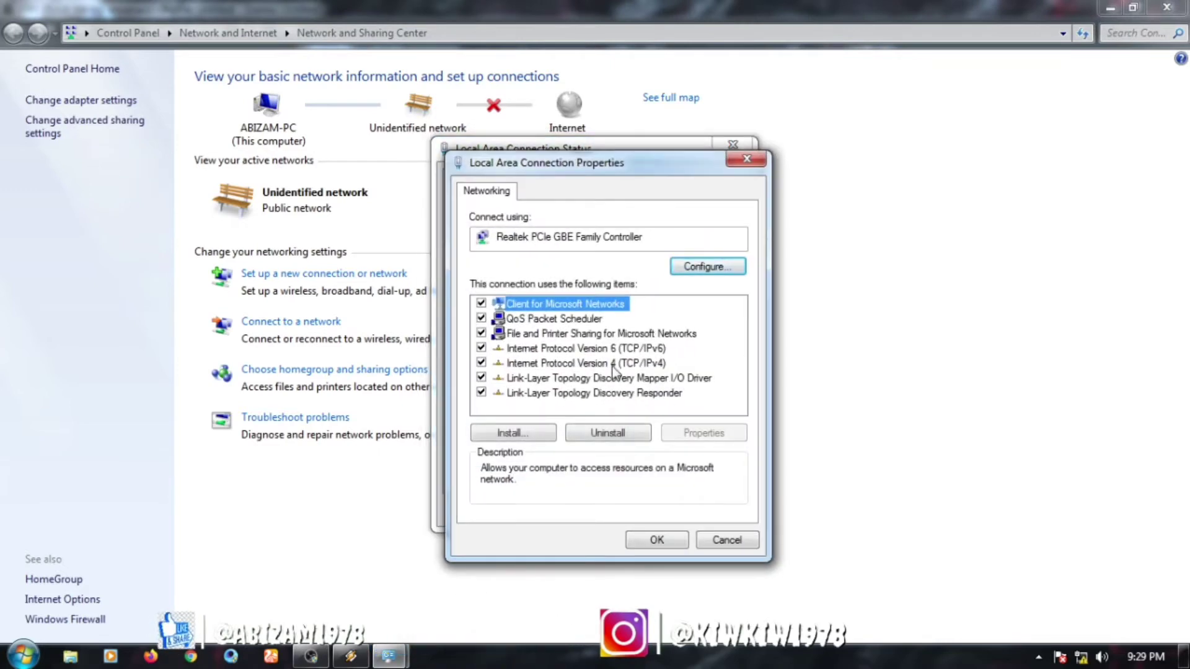
{"action": "double_click", "coordinate": [615, 370]}
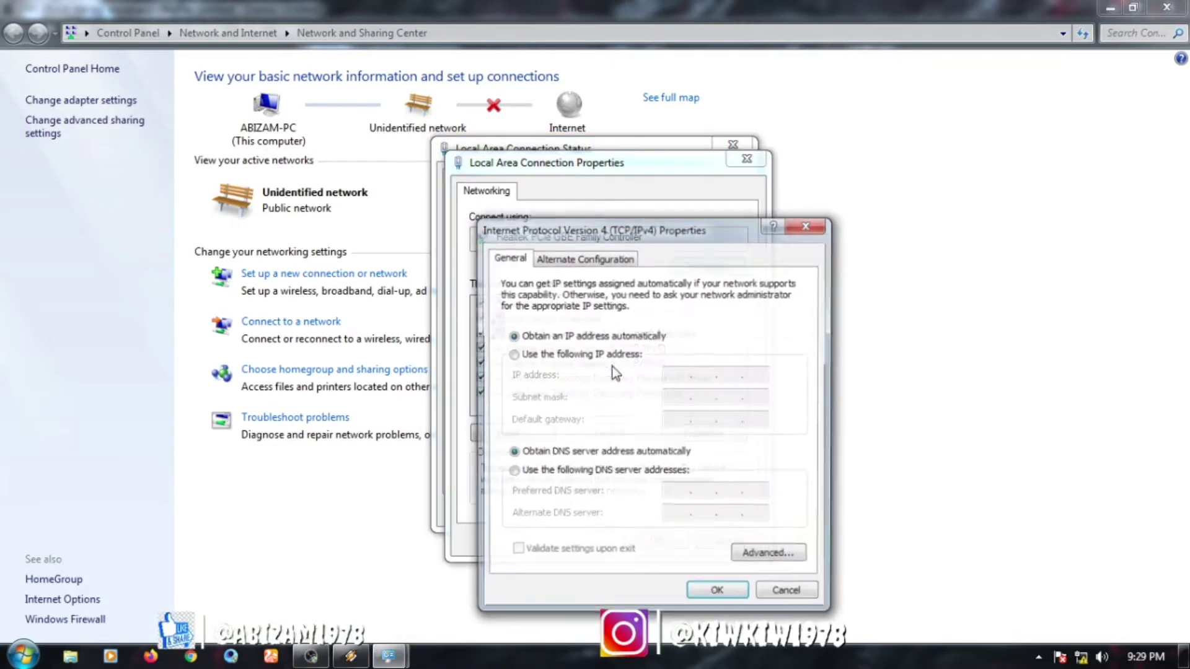
Switch to a manual IP address and enter 192.168.100.5 with subnet mask 255.255.255.0
{"action": "left_click", "coordinate": [512, 355]}
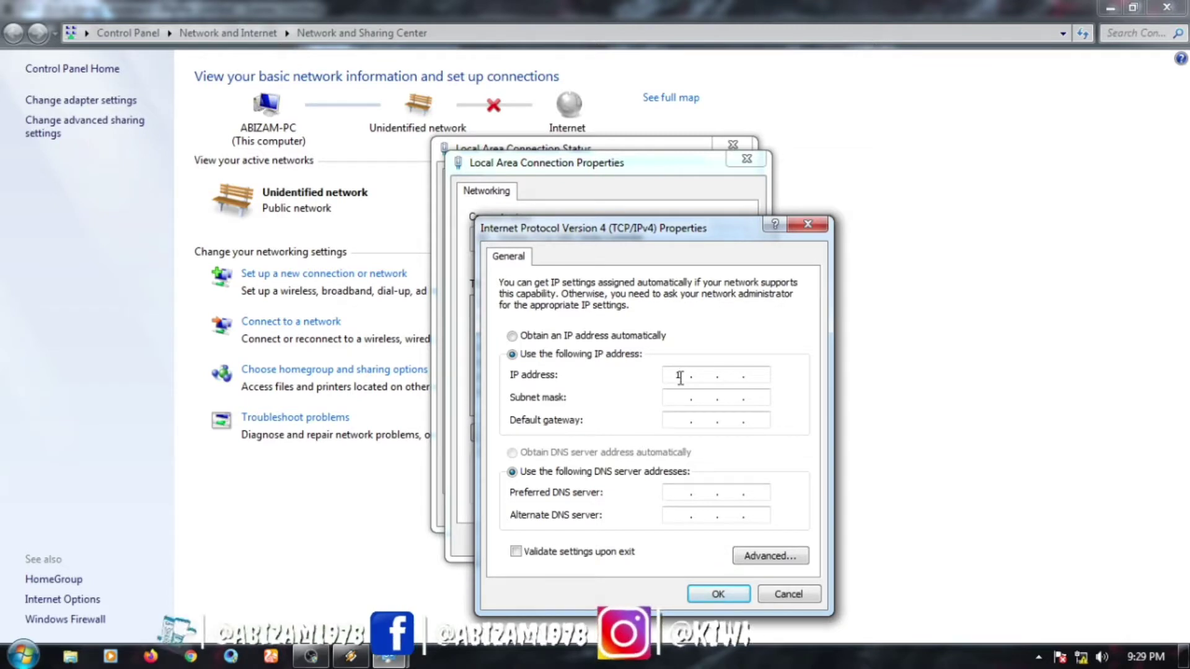
{"action": "type", "text": "92 . "}
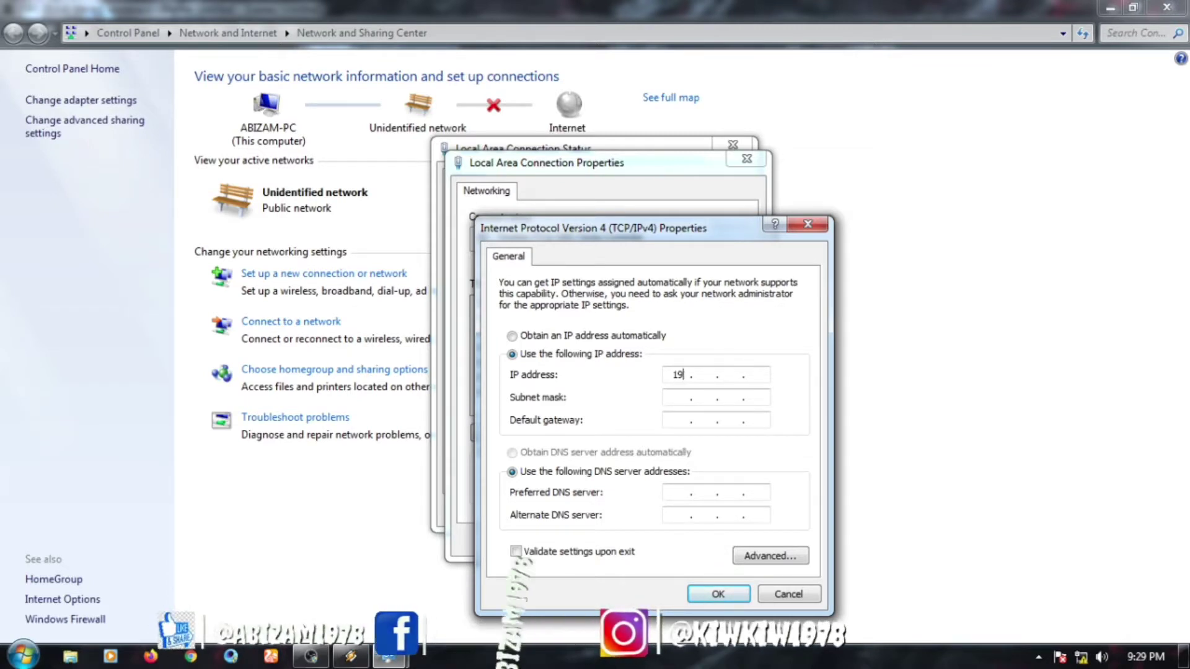
{"action": "type", "text": "168"}
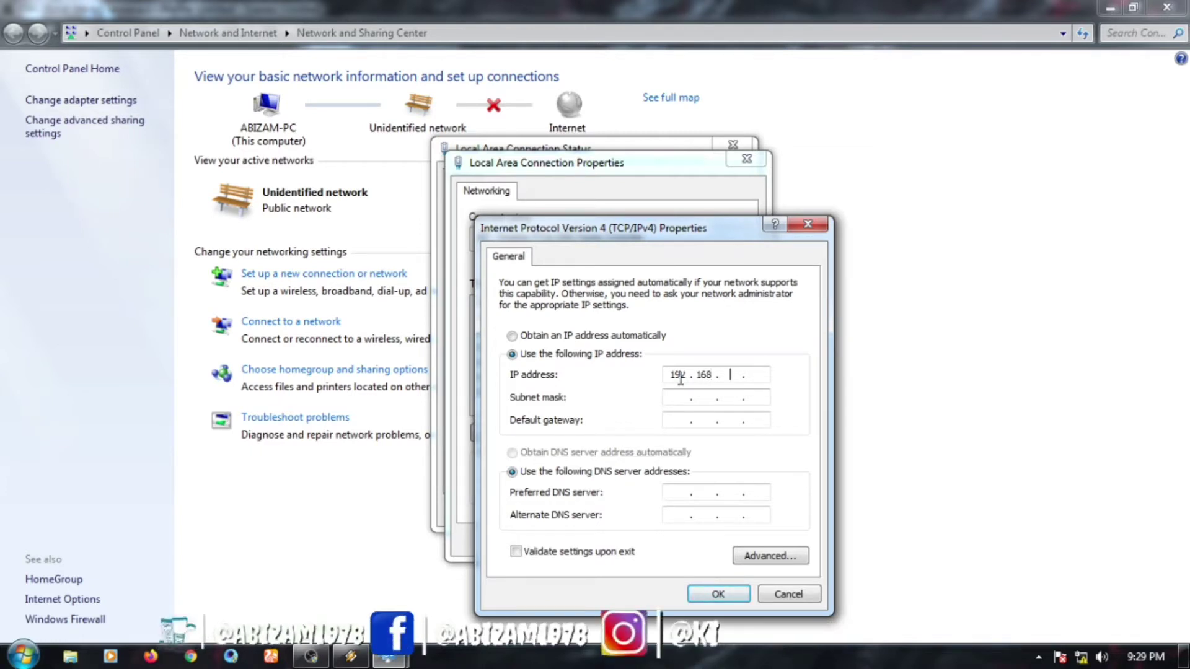
{"action": "type", "text": " . 1"}
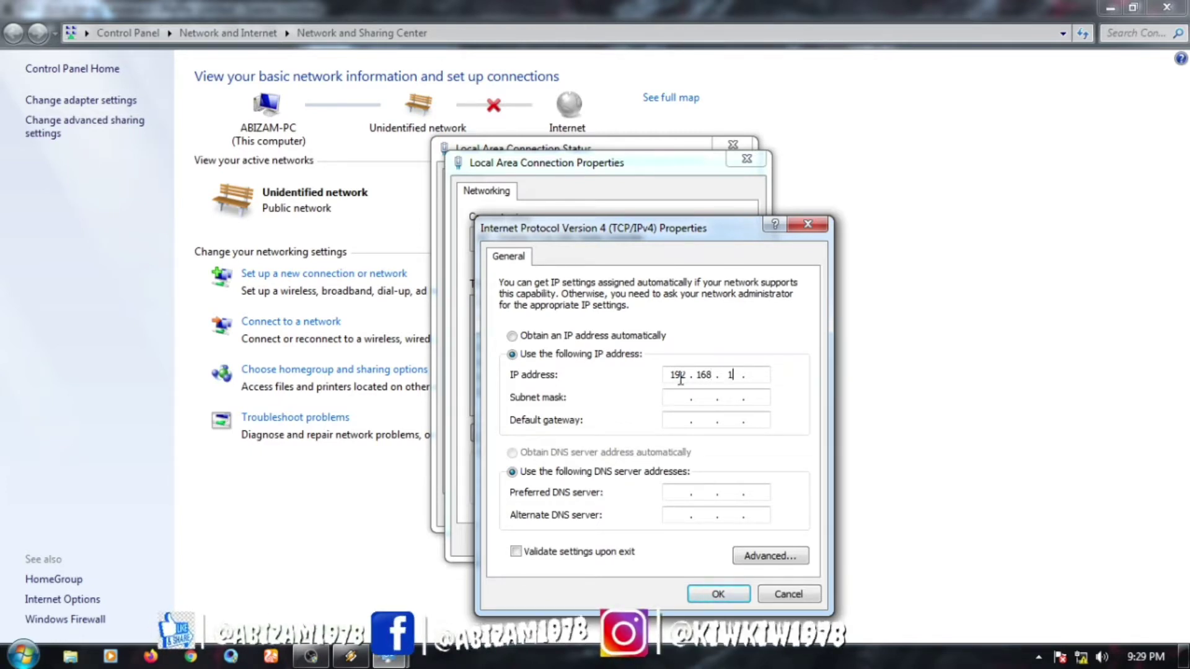
{"action": "type", "text": "00 . "}
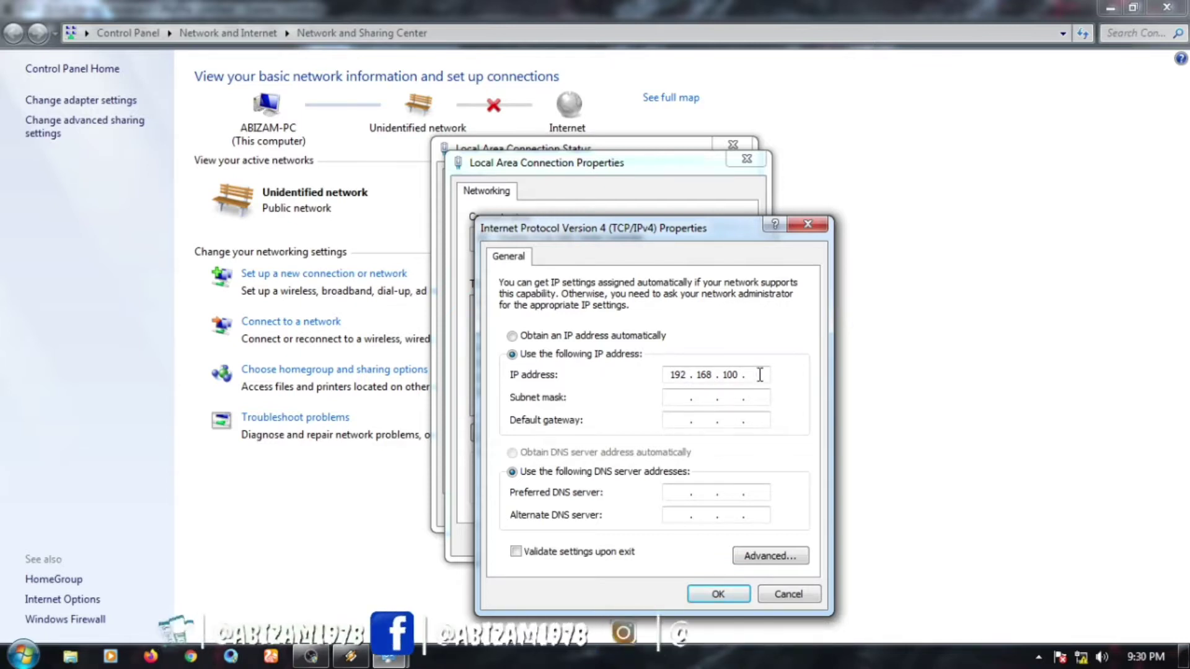
{"action": "type", "text": "5"}
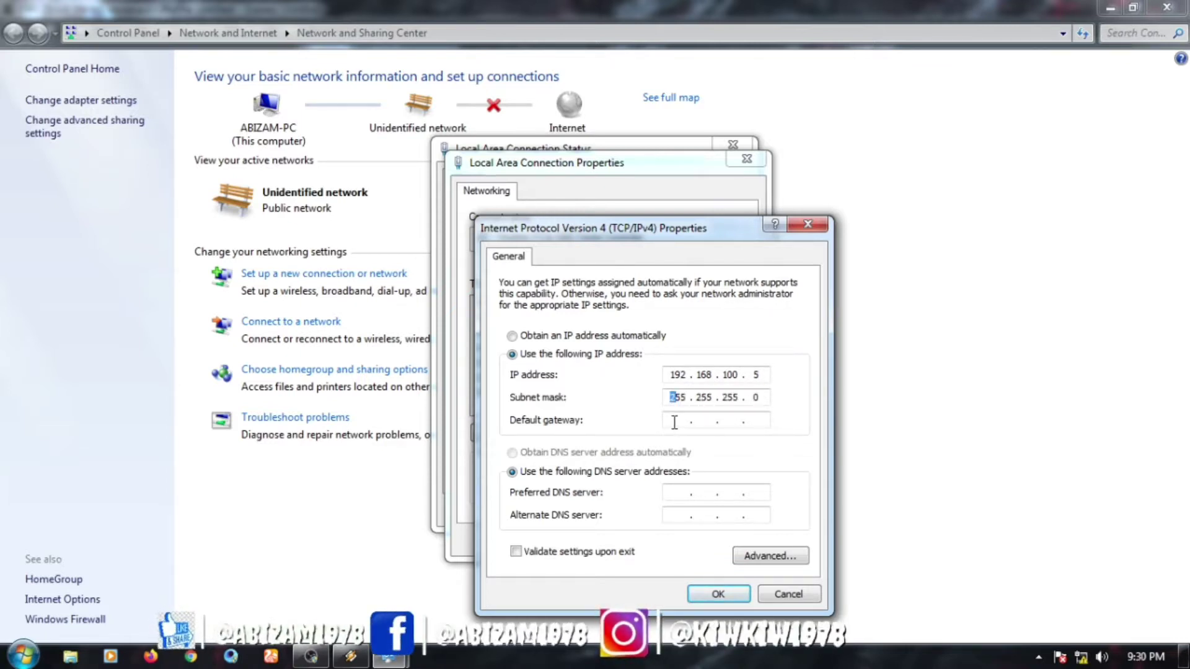
Set the default gateway to 192.168.100.1, apply the IPv4 settings and close the connection dialogs
{"action": "left_click", "coordinate": [674, 422]}
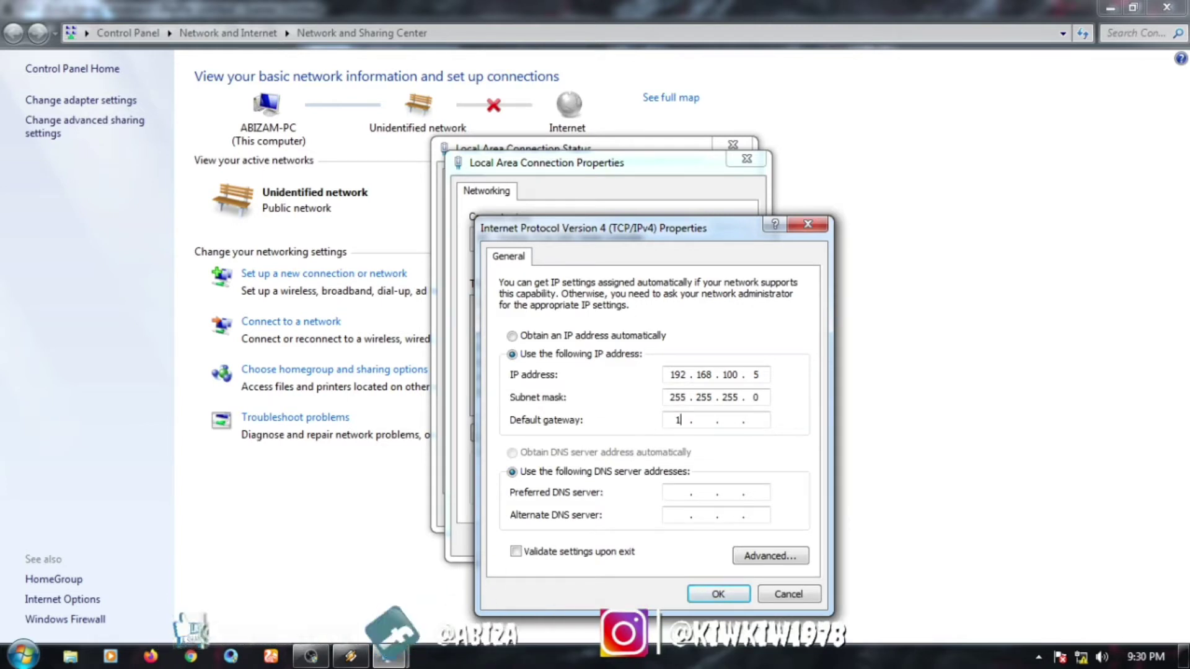
{"action": "type", "text": "192 . "}
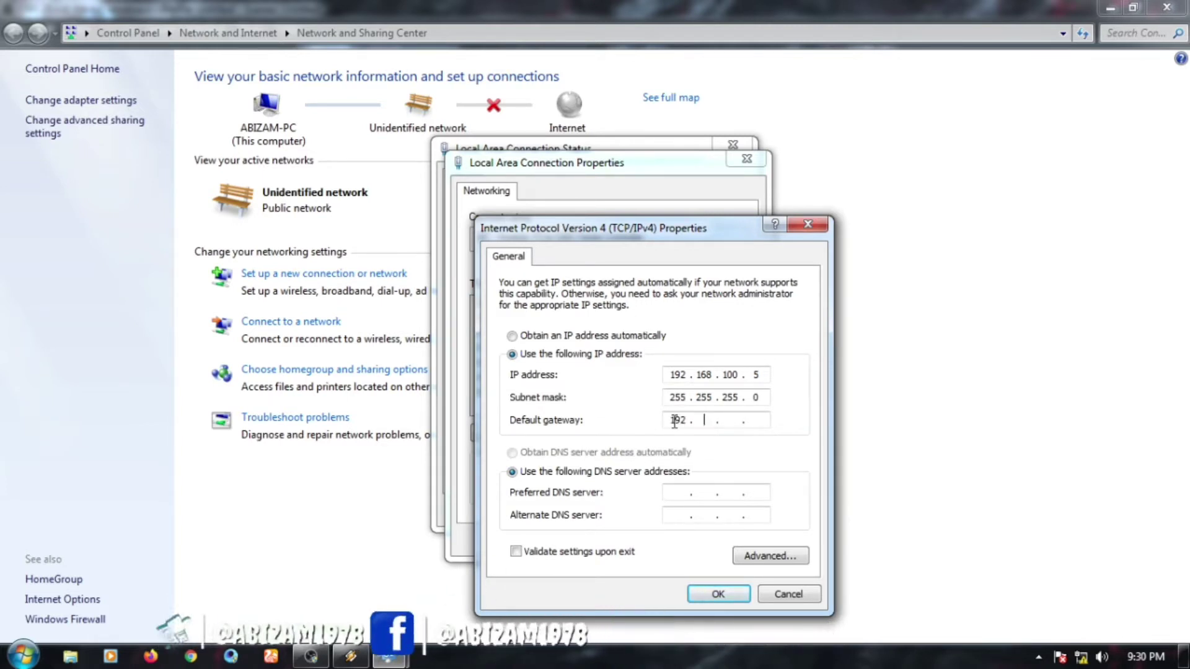
{"action": "type", "text": "1 "}
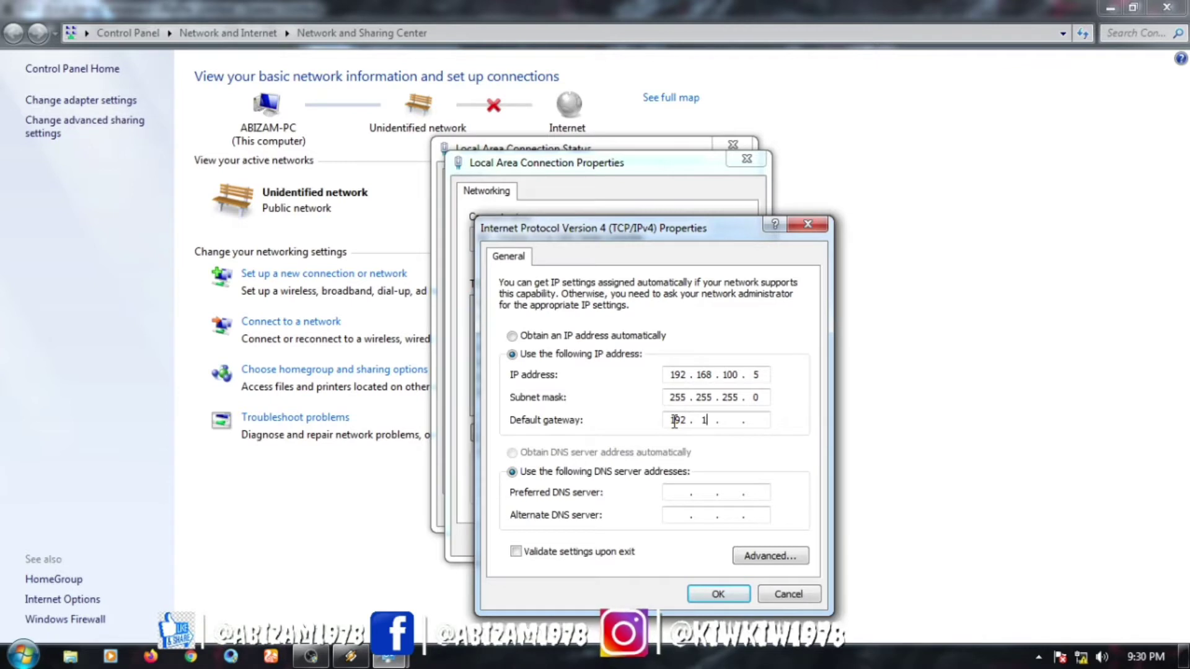
{"action": "type", "text": "68"}
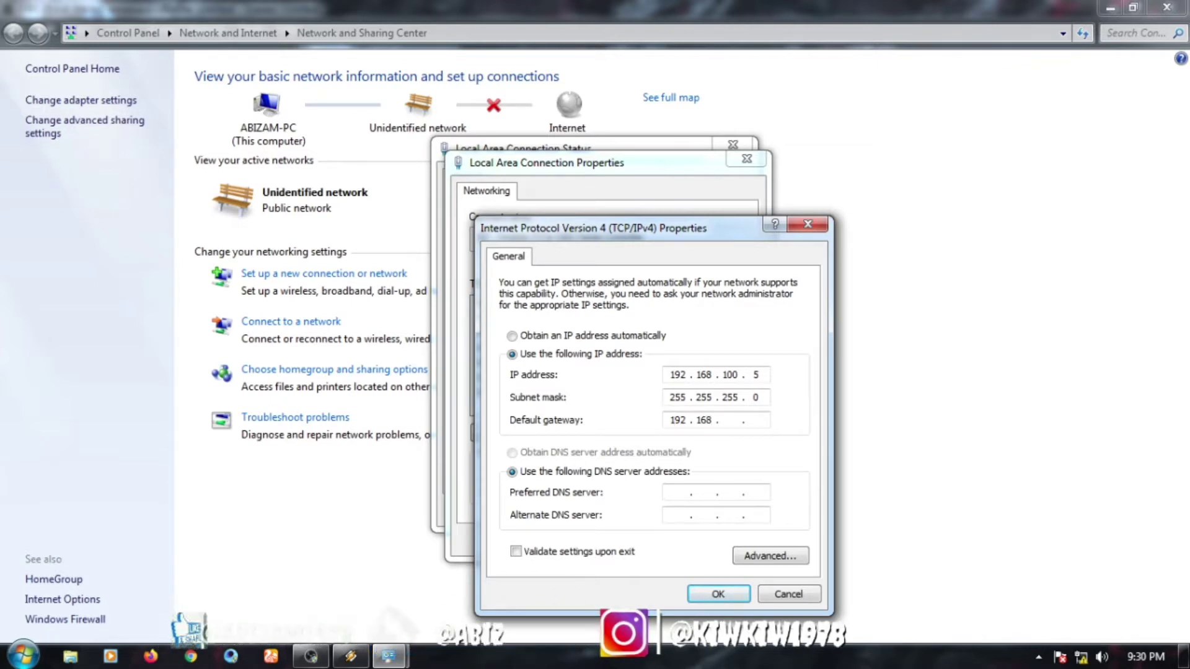
{"action": "type", "text": " . 100 . "}
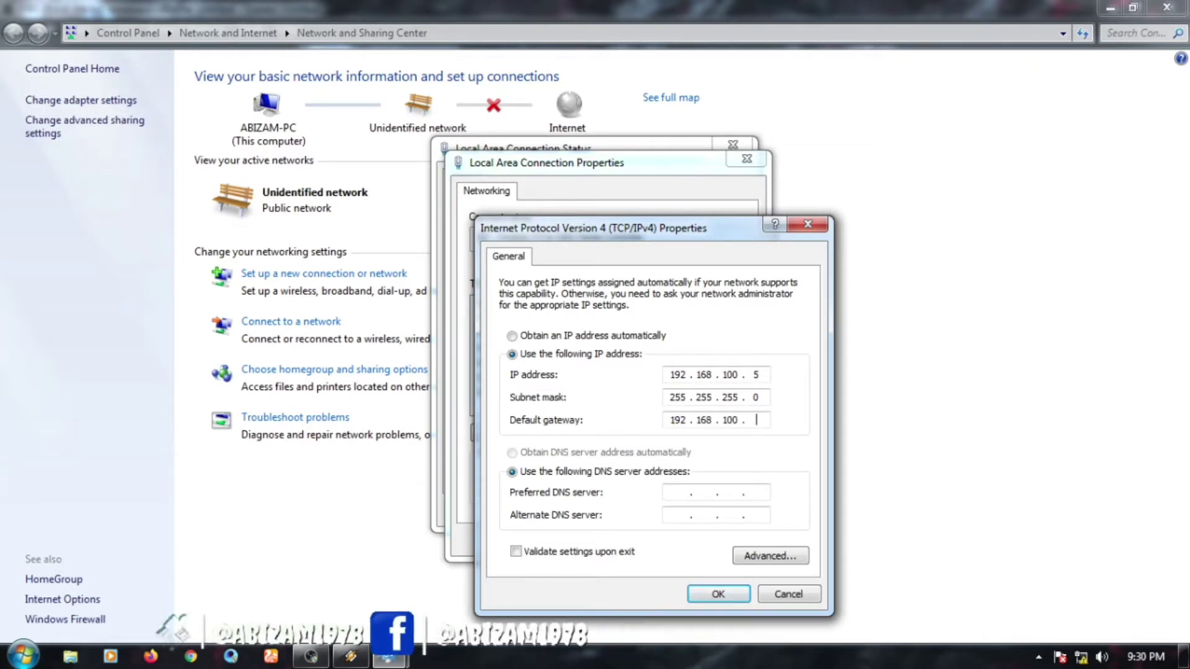
{"action": "type", "text": "1"}
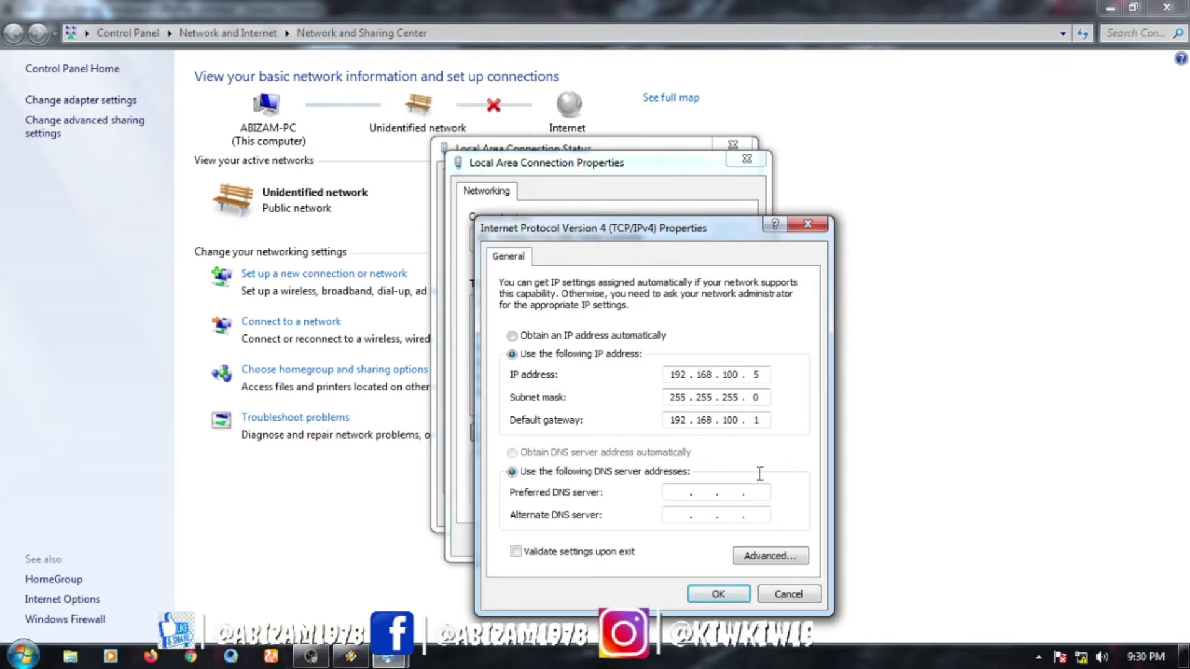
{"action": "left_click", "coordinate": [715, 592]}
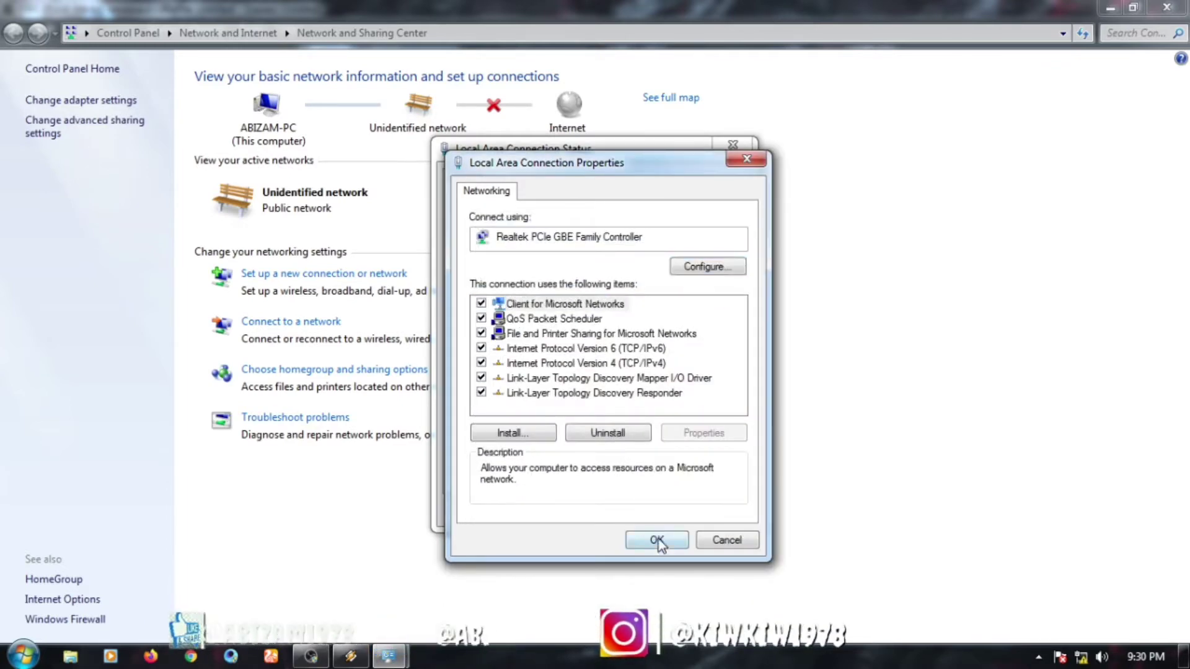
{"action": "left_click", "coordinate": [658, 541]}
{"action": "left_click", "coordinate": [716, 507]}
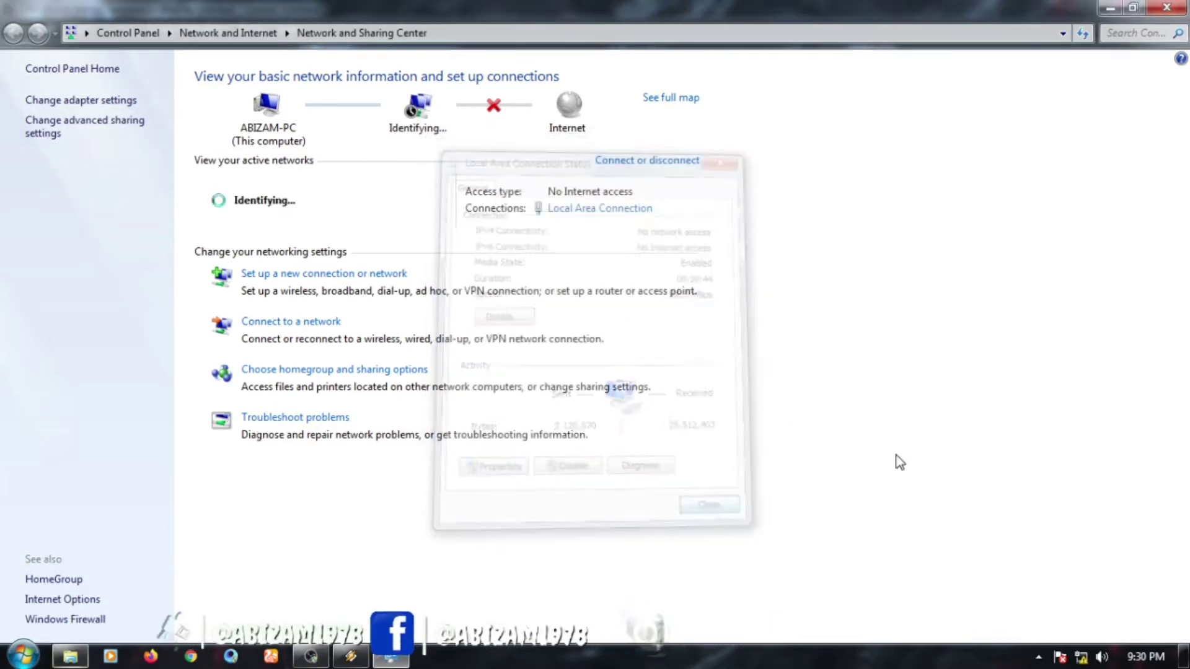
Switch to Firefox, maximize its window and load the router's configuration page at 192.168.100.1
{"action": "left_click", "coordinate": [151, 656]}
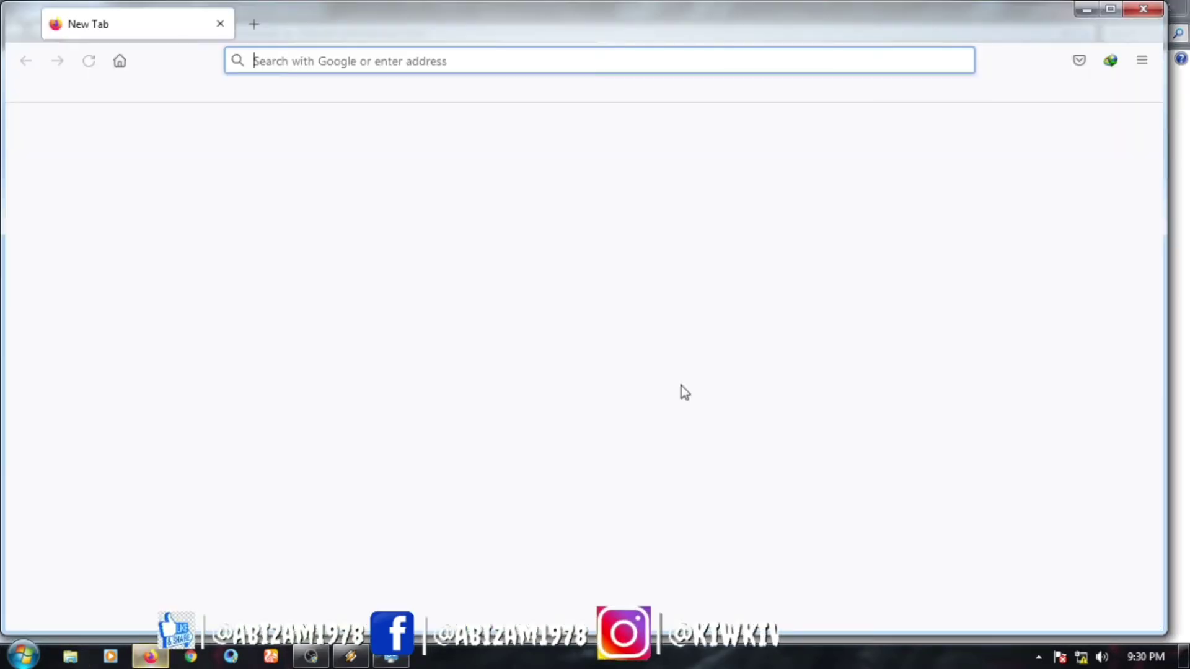
{"action": "left_click", "coordinate": [1110, 8]}
{"action": "left_click", "coordinate": [269, 58]}
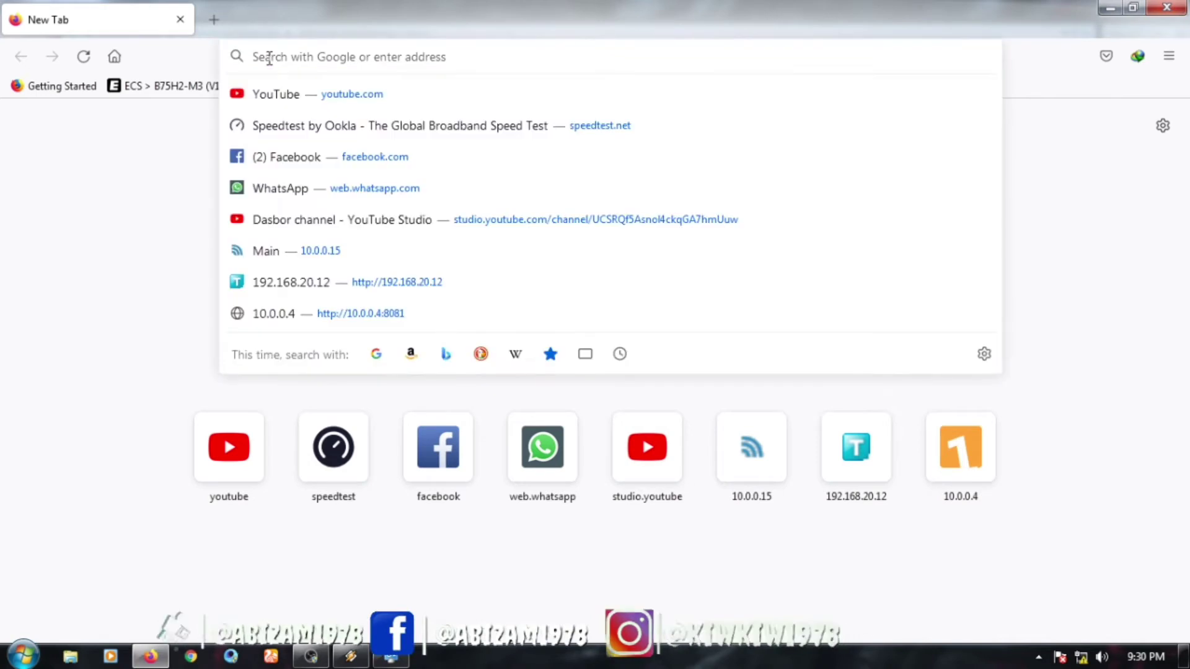
{"action": "type", "text": "192"}
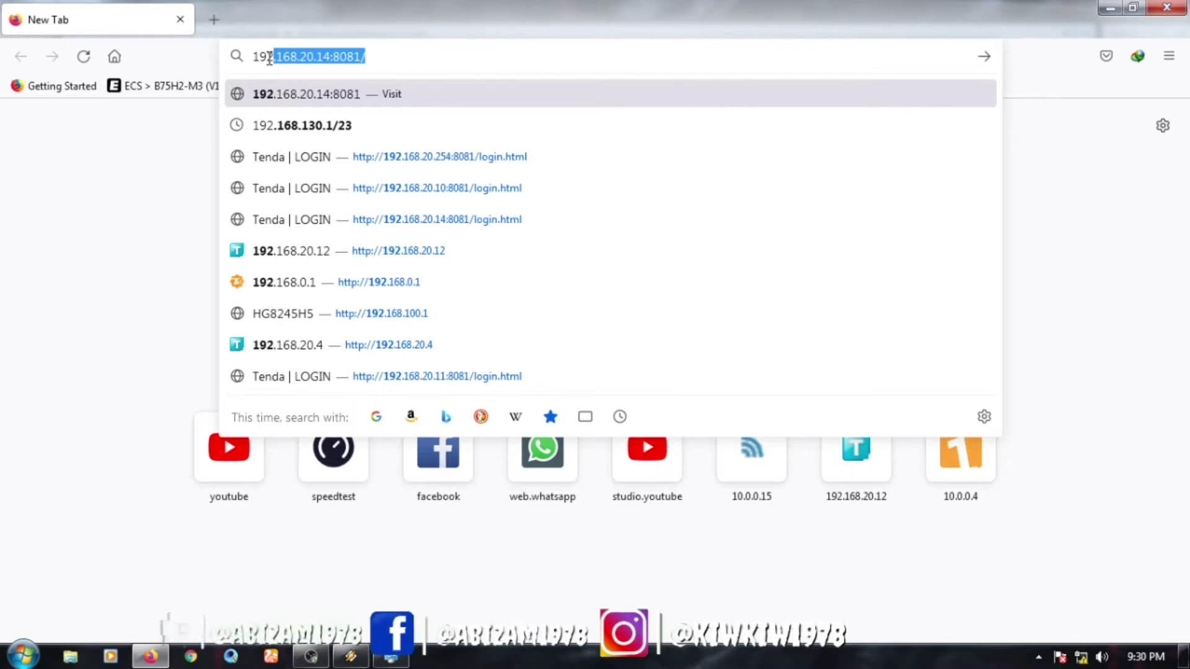
{"action": "type", "text": ".168"}
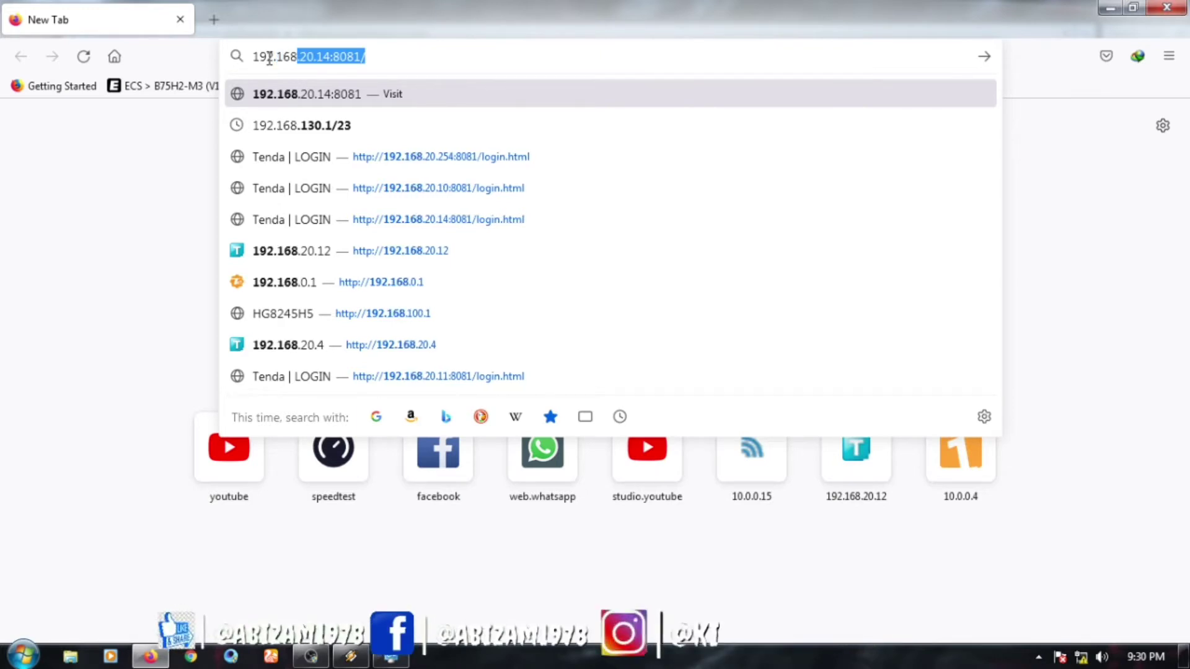
{"action": "type", "text": ".100.1"}
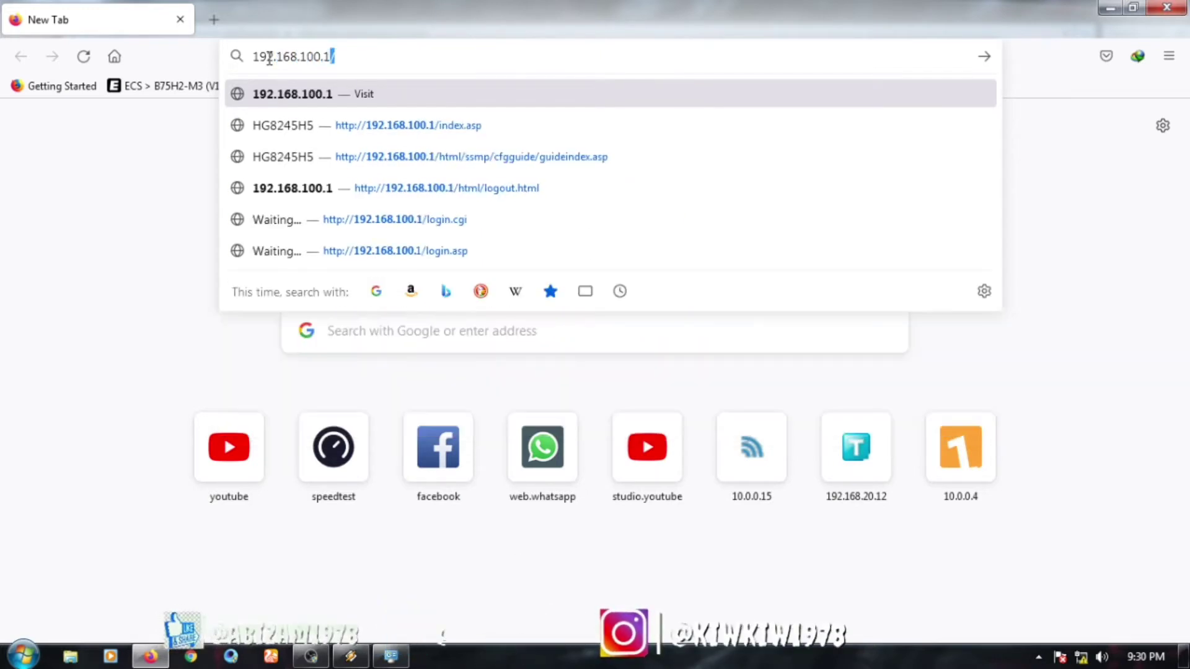
{"action": "left_click", "coordinate": [324, 96]}
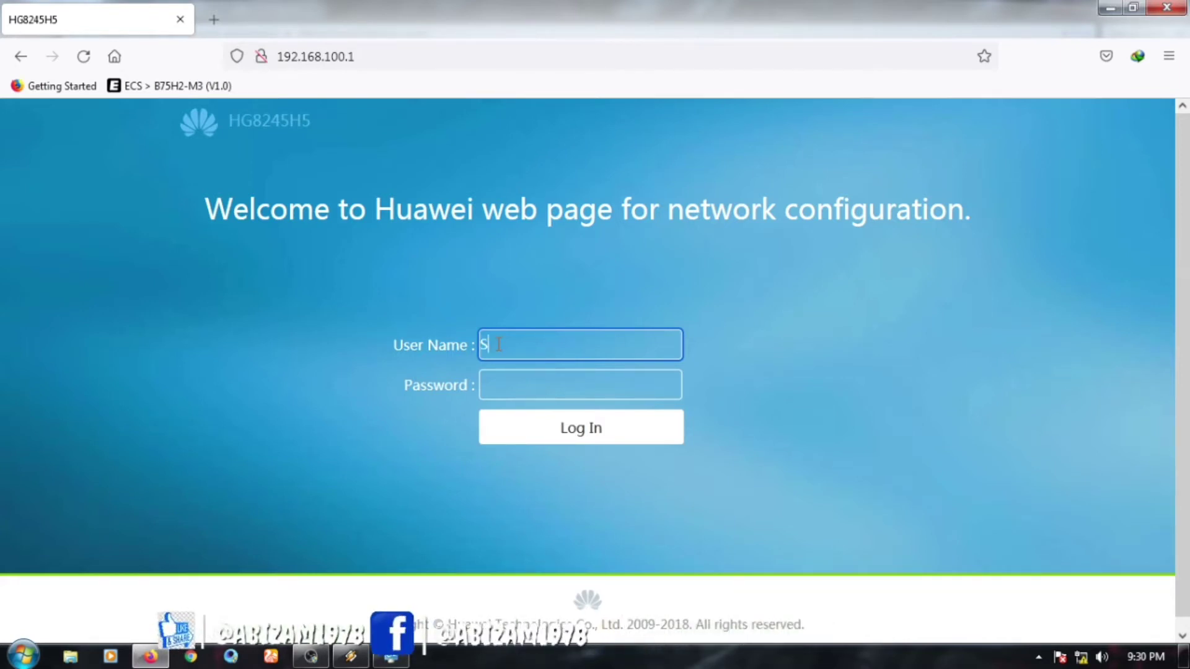
Log in to the router page with the user name Support and the account password, declining to save the login in the browser
{"action": "type", "text": "u"}
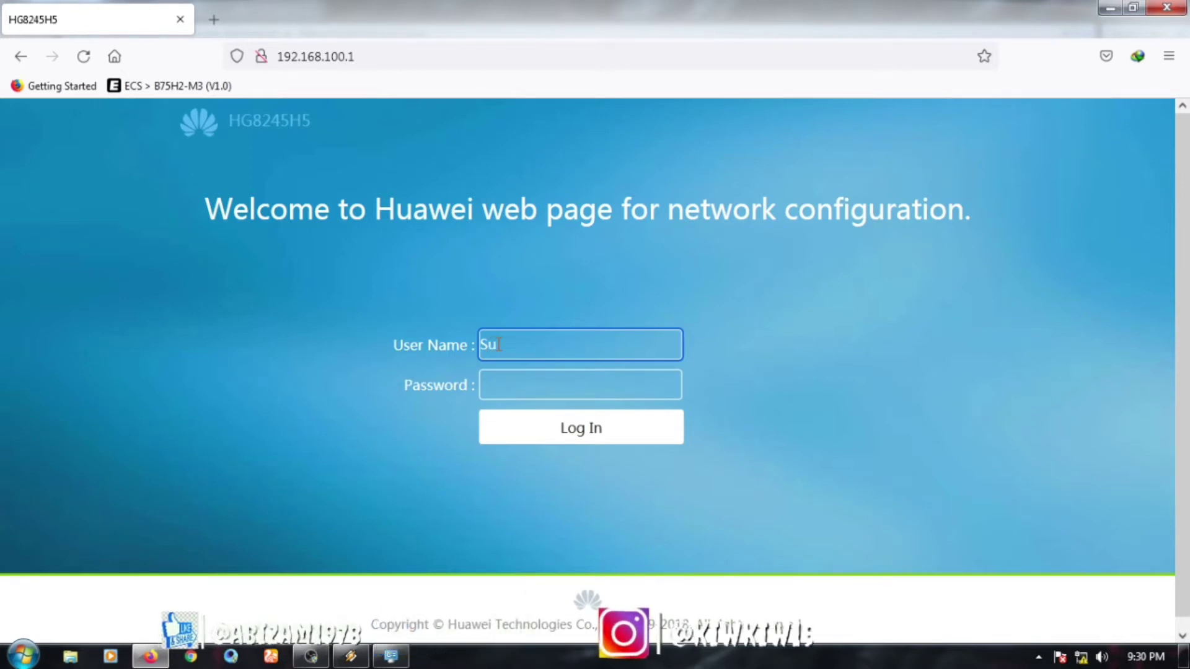
{"action": "type", "text": "pp"}
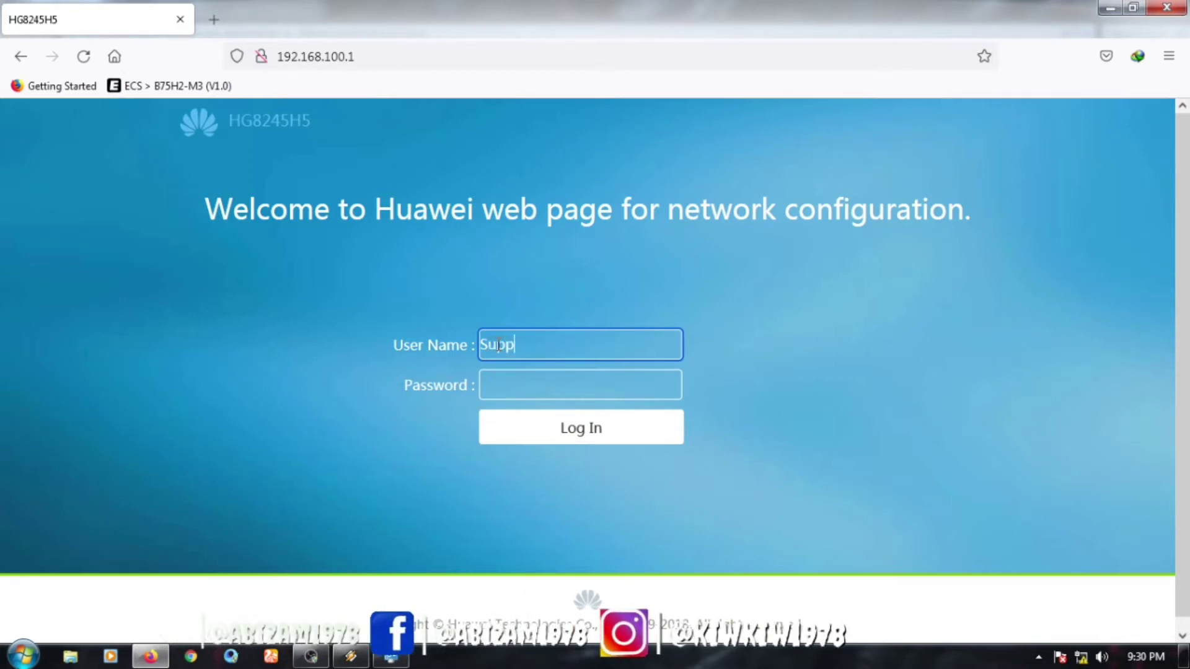
{"action": "type", "text": "ort"}
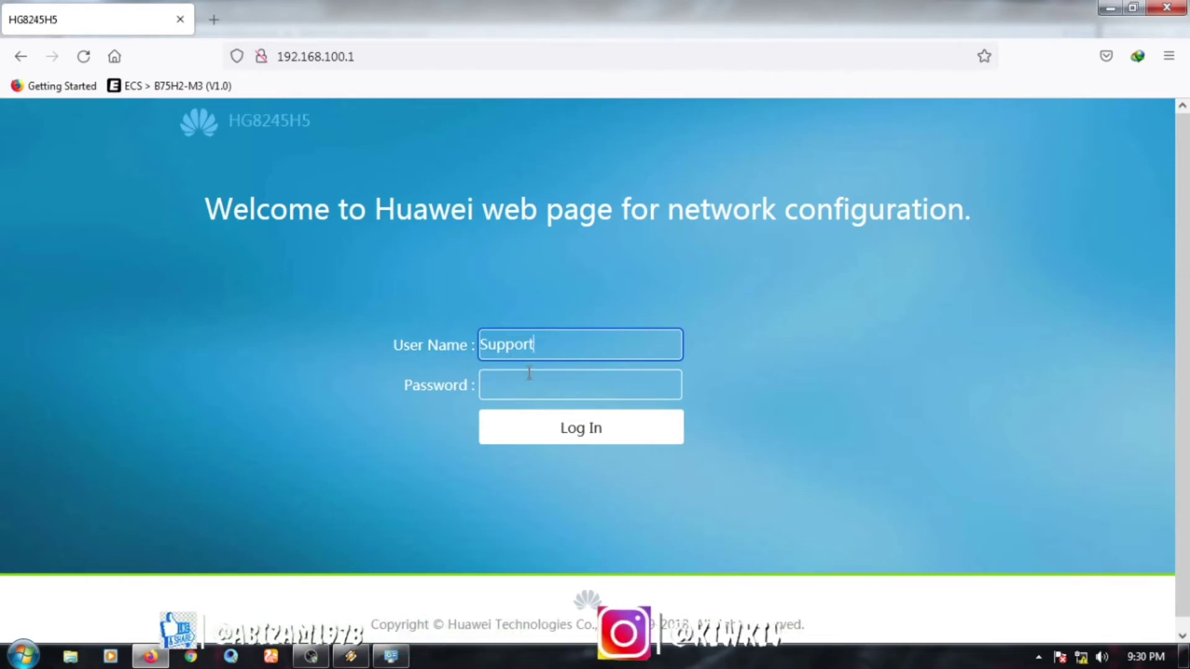
{"action": "left_click", "coordinate": [501, 387]}
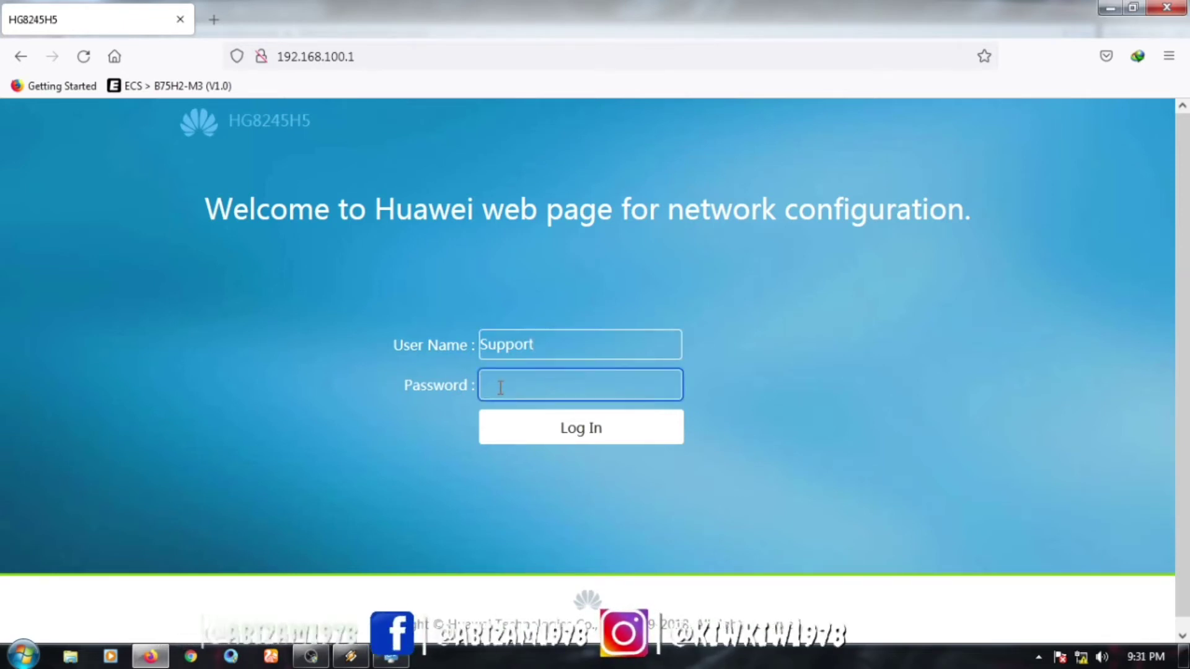
{"action": "type", "text": "aaa"}
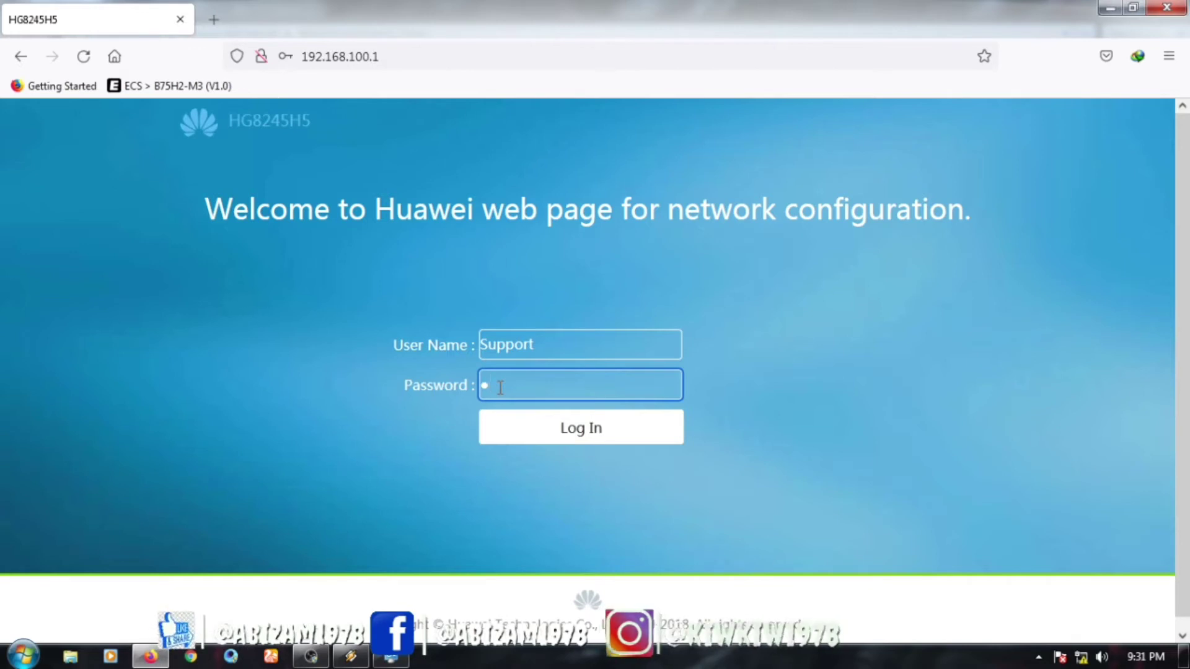
{"action": "type", "text": "aaa"}
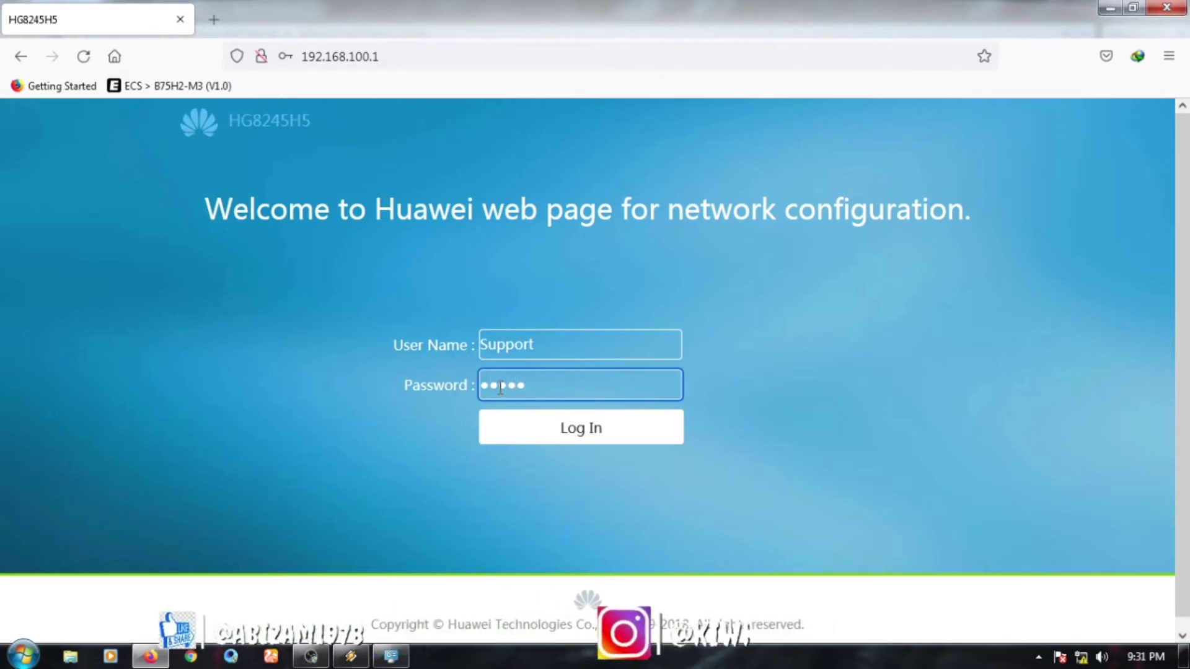
{"action": "type", "text": "a"}
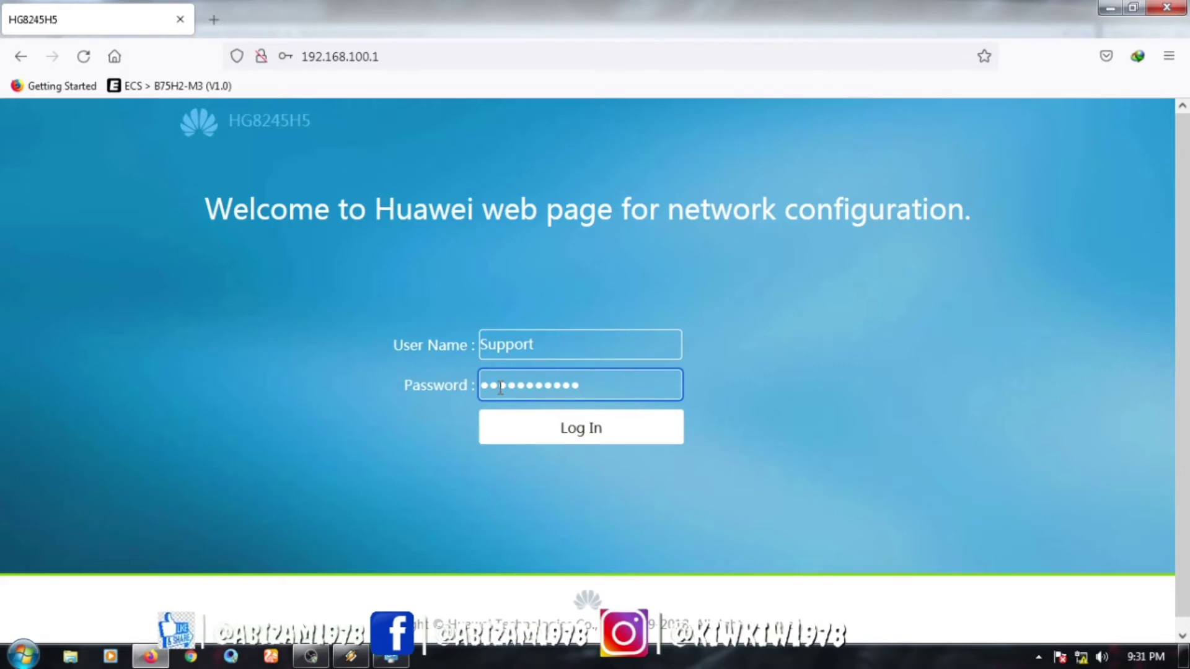
{"action": "type", "text": "aa"}
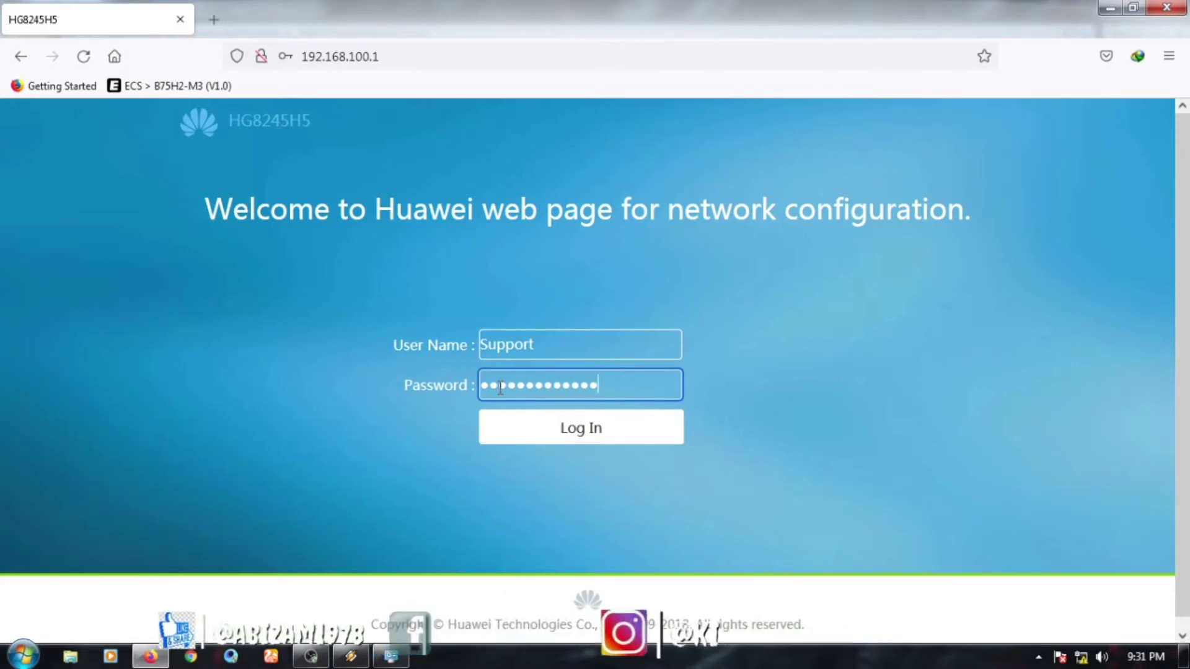
{"action": "type", "text": "aa"}
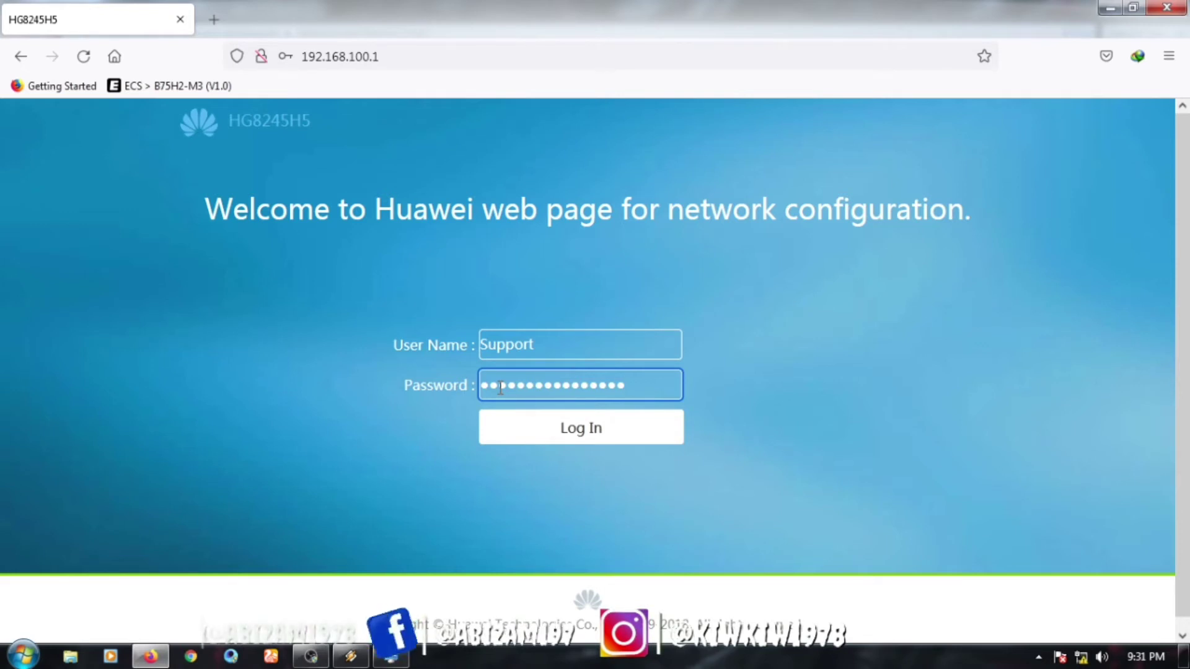
{"action": "left_click", "coordinate": [574, 431]}
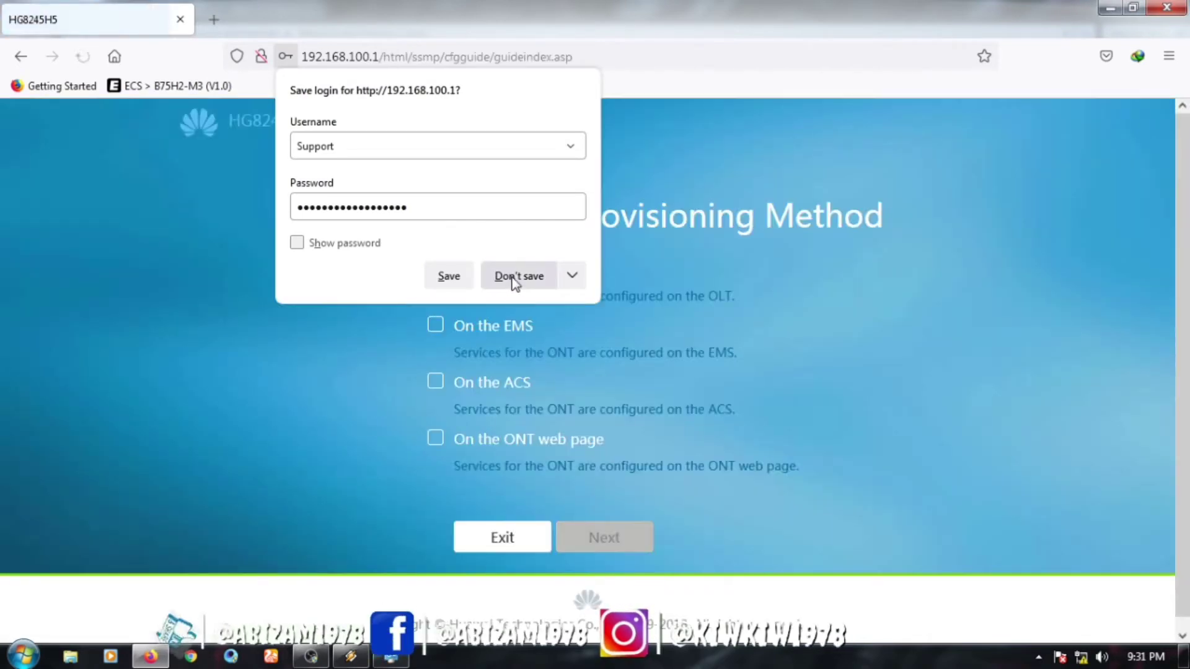
{"action": "left_click", "coordinate": [514, 276]}
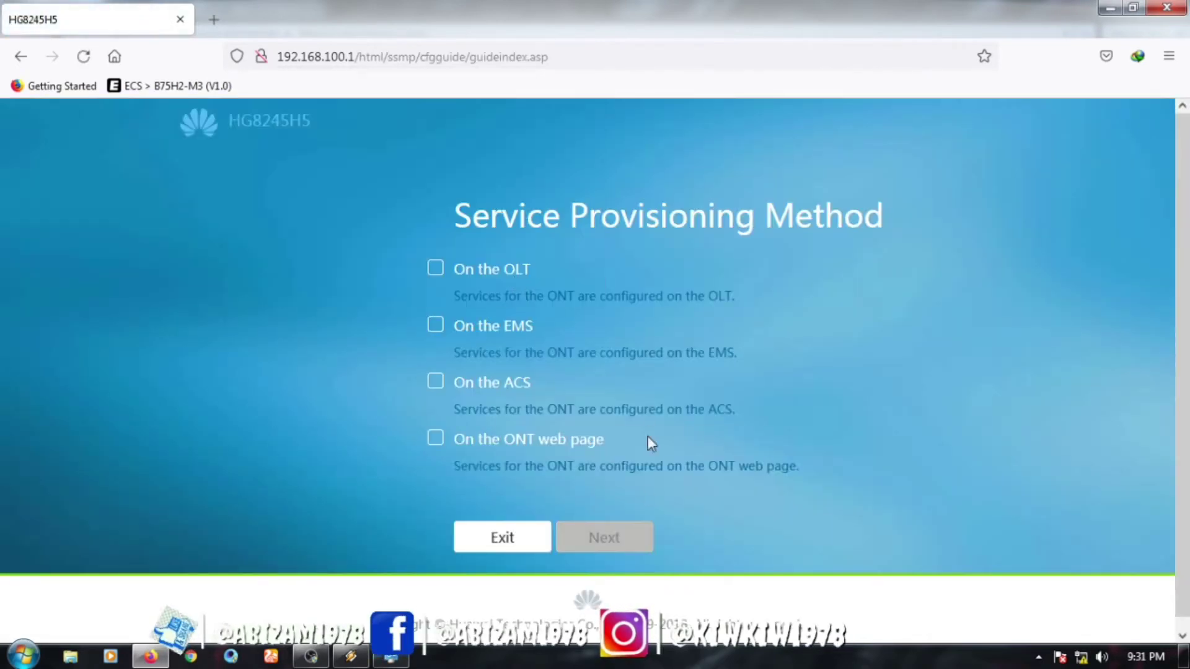
Exit the service provisioning guide and select LAN1, LAN2, LAN3 and LAN4 as Layer 3 ports in the advanced LAN settings
{"action": "left_click", "coordinate": [500, 537]}
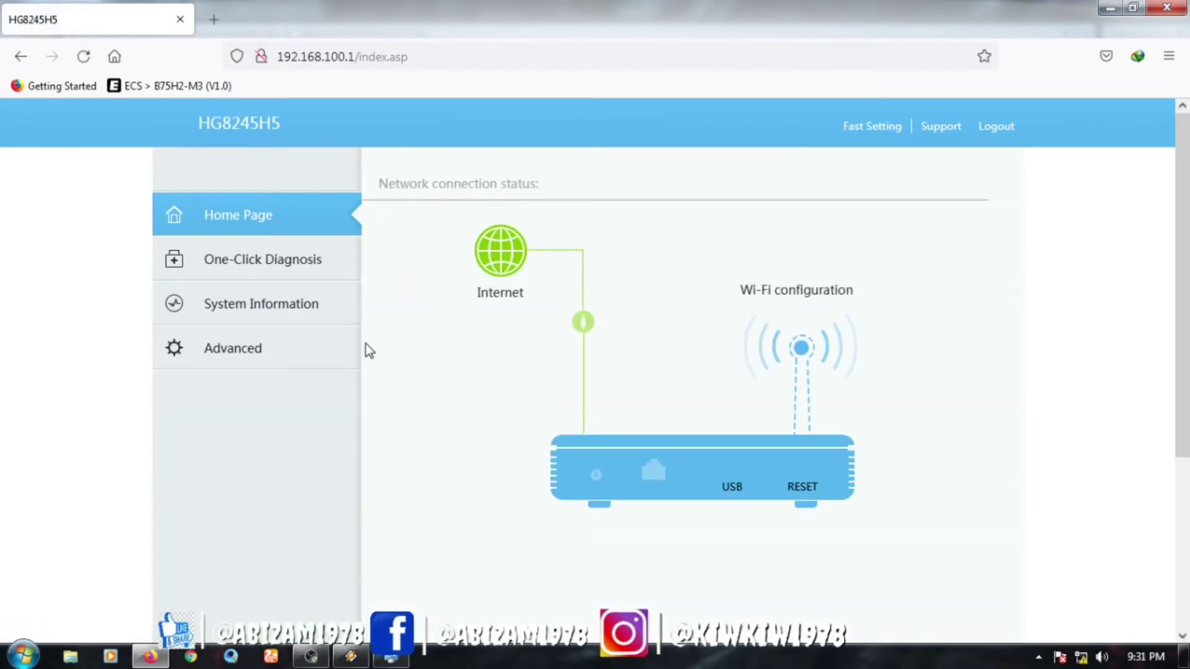
{"action": "left_click", "coordinate": [223, 349]}
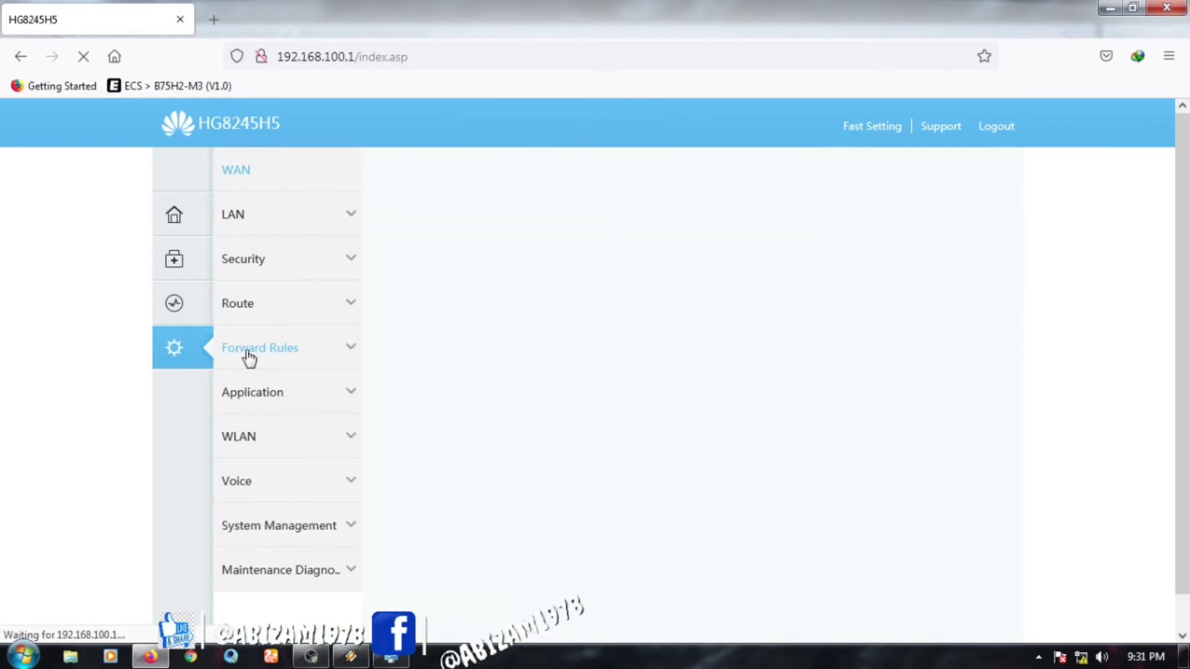
{"action": "left_click", "coordinate": [263, 224]}
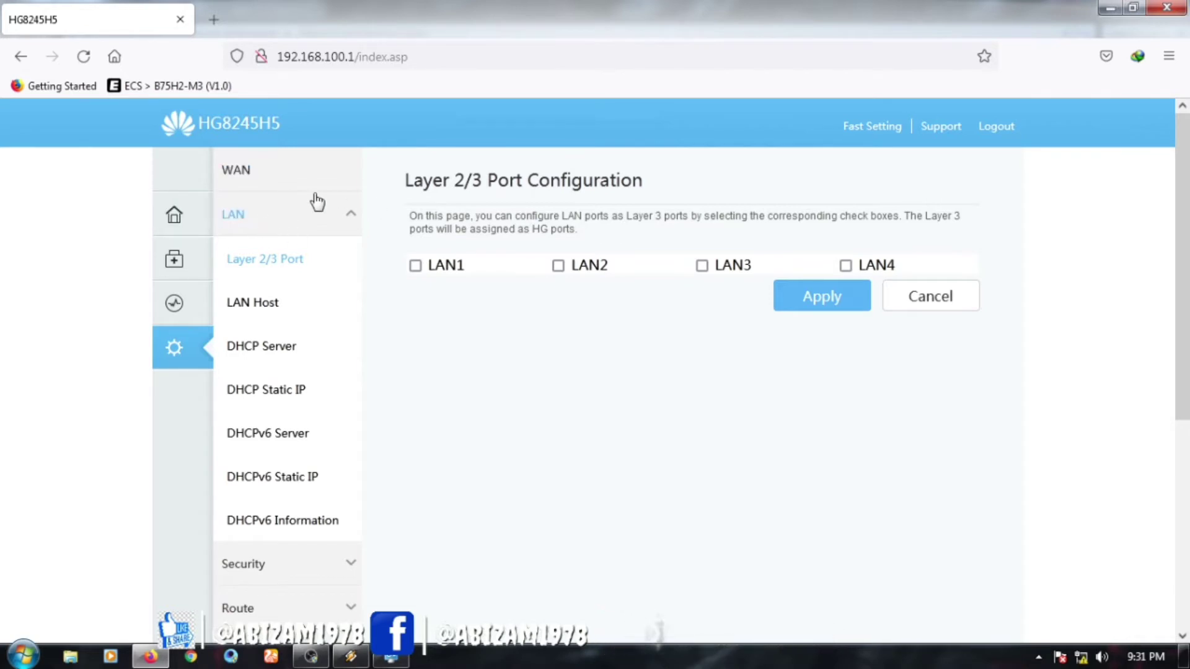
{"action": "left_click", "coordinate": [415, 265]}
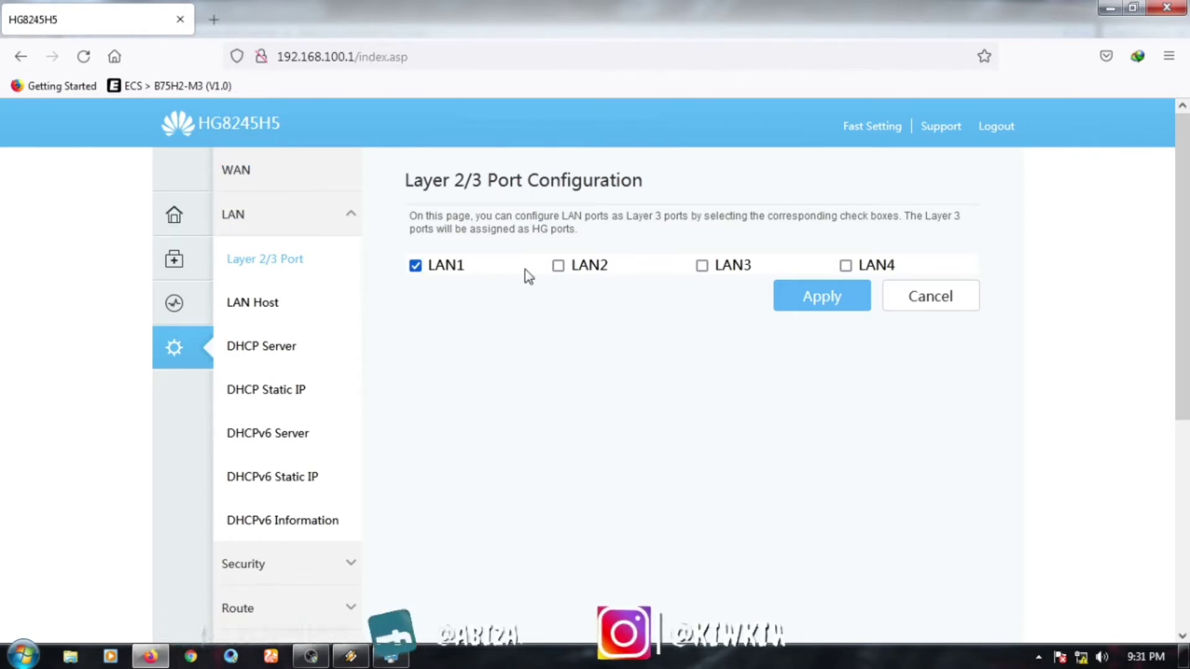
{"action": "left_click", "coordinate": [558, 265]}
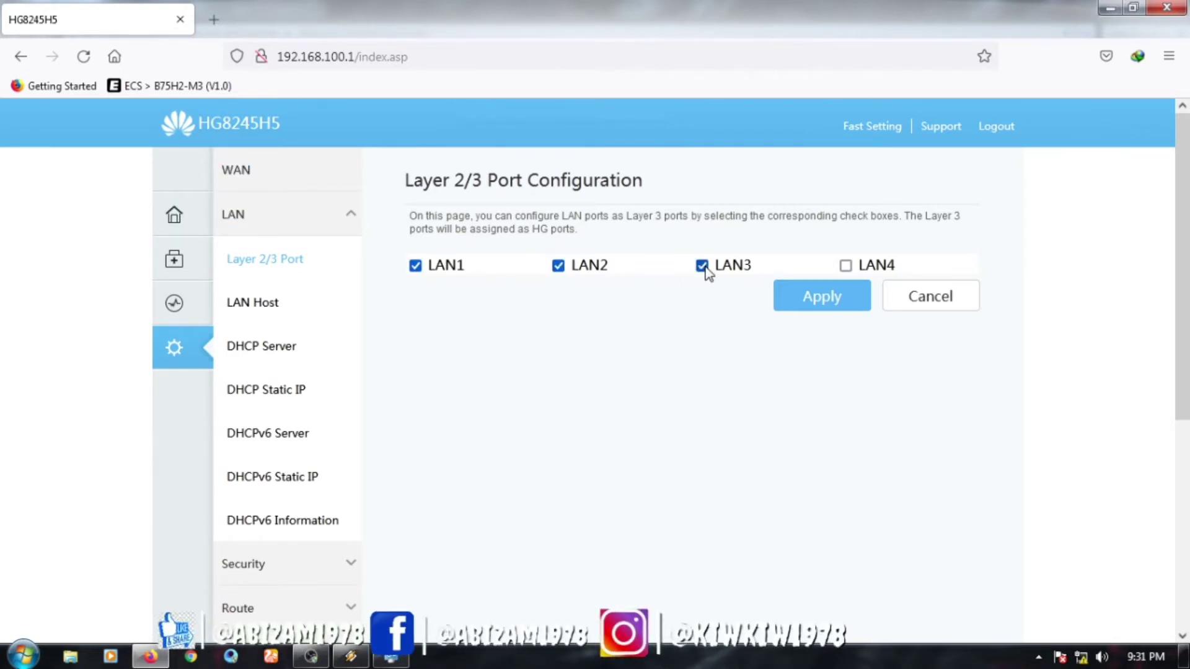
{"action": "left_click", "coordinate": [845, 265]}
Delete the existing TR069_VOIP connection from the WAN configuration
{"action": "left_click", "coordinate": [246, 185]}
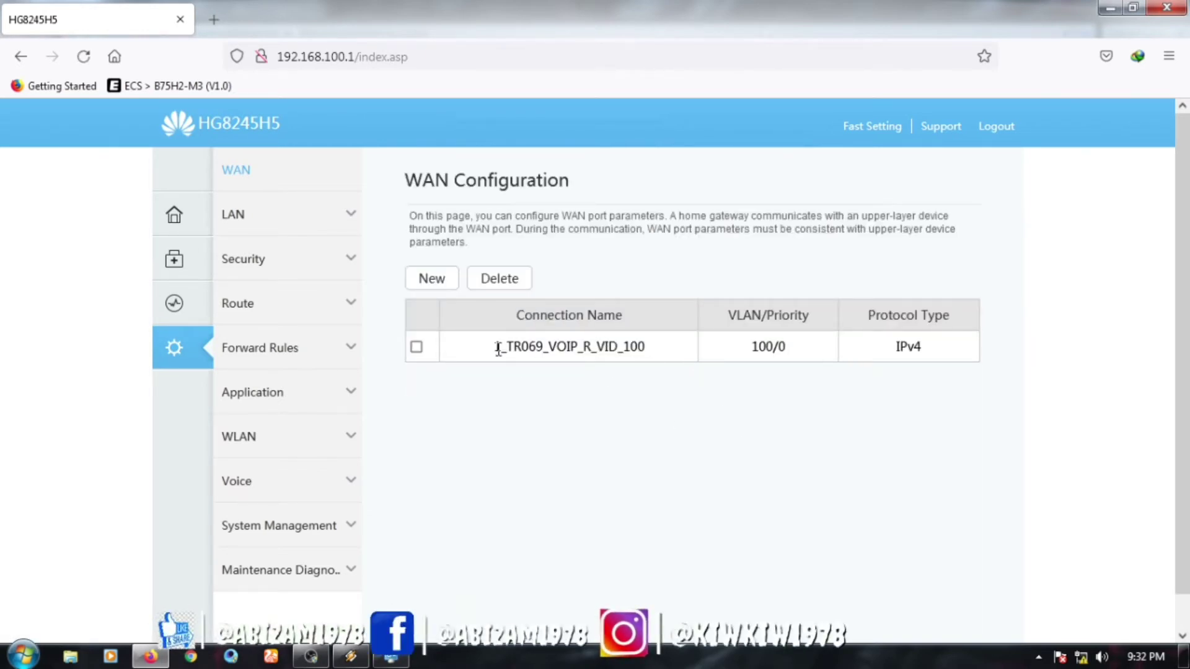
{"action": "left_click", "coordinate": [416, 347]}
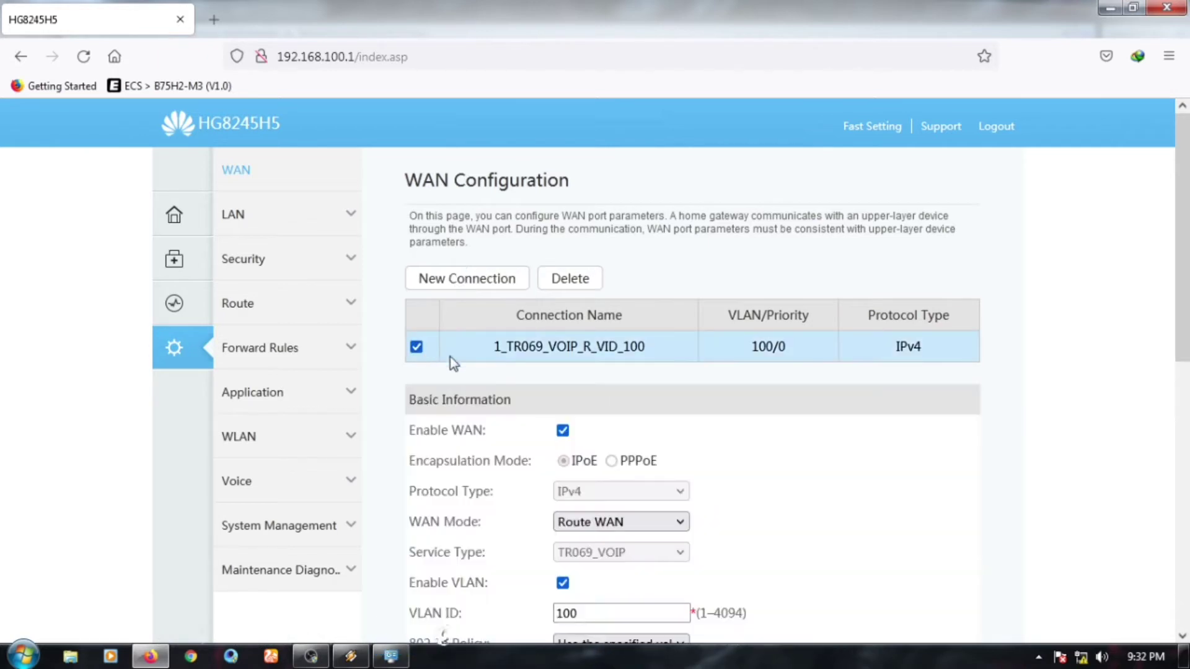
{"action": "left_click", "coordinate": [575, 284]}
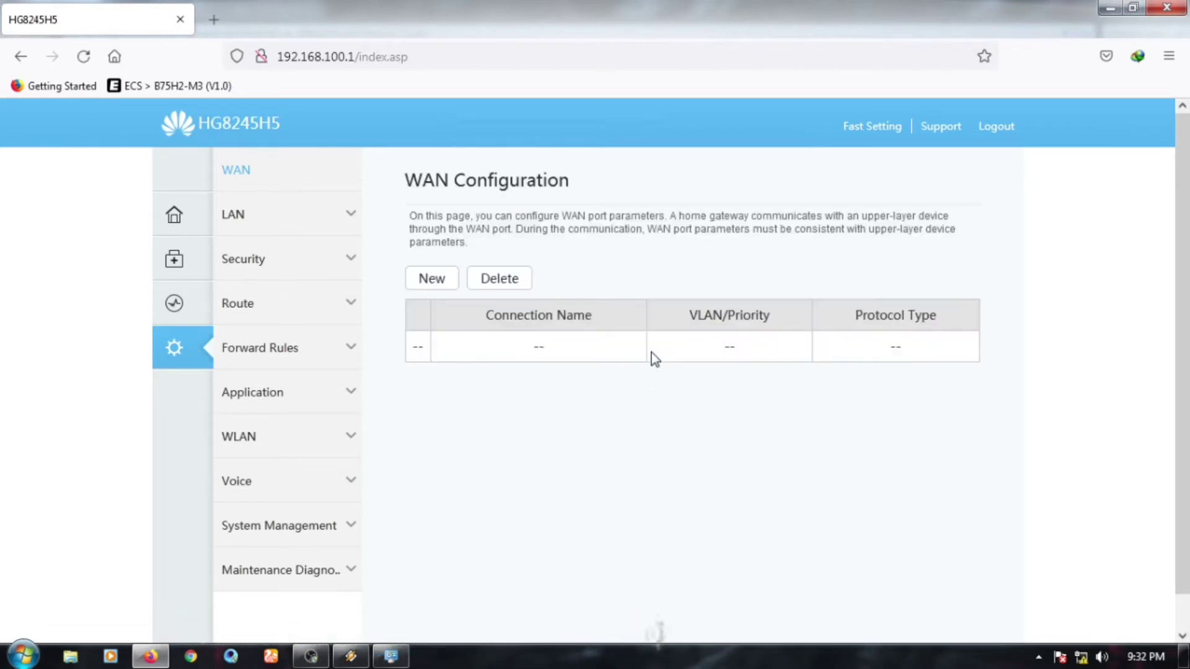
Start a new WAN connection with WAN mode Bridge WAN and service type OTHER
{"action": "left_click", "coordinate": [442, 286]}
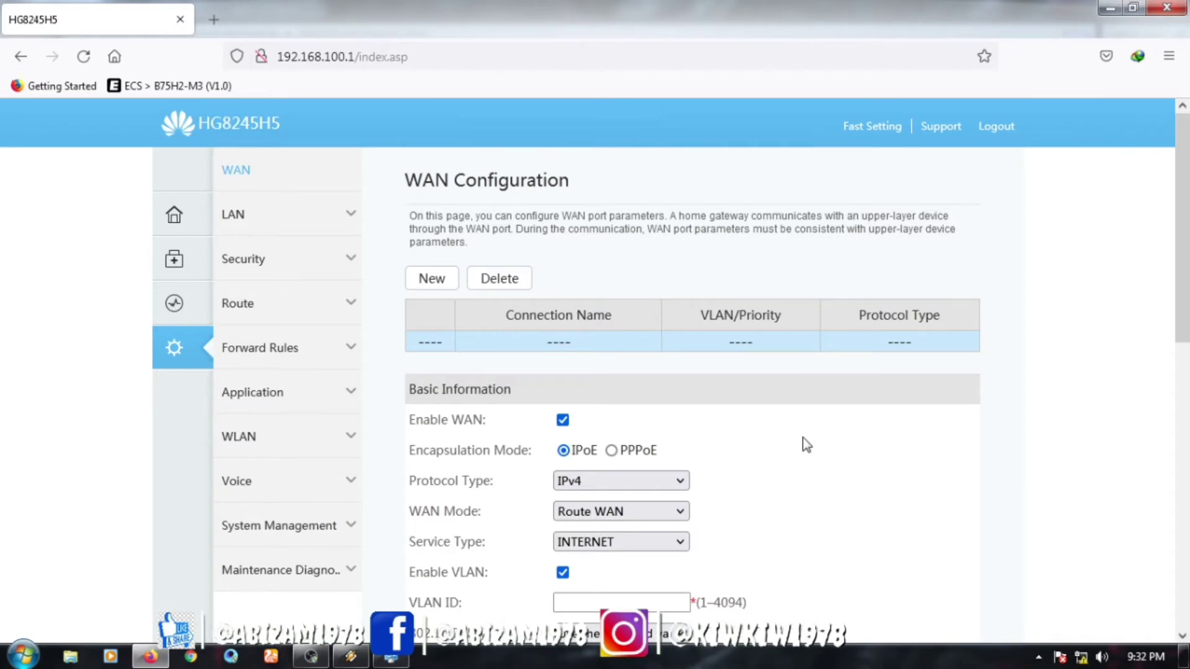
{"action": "scroll", "coordinate": [804, 441], "scroll_direction": "down", "scroll_amount": 6}
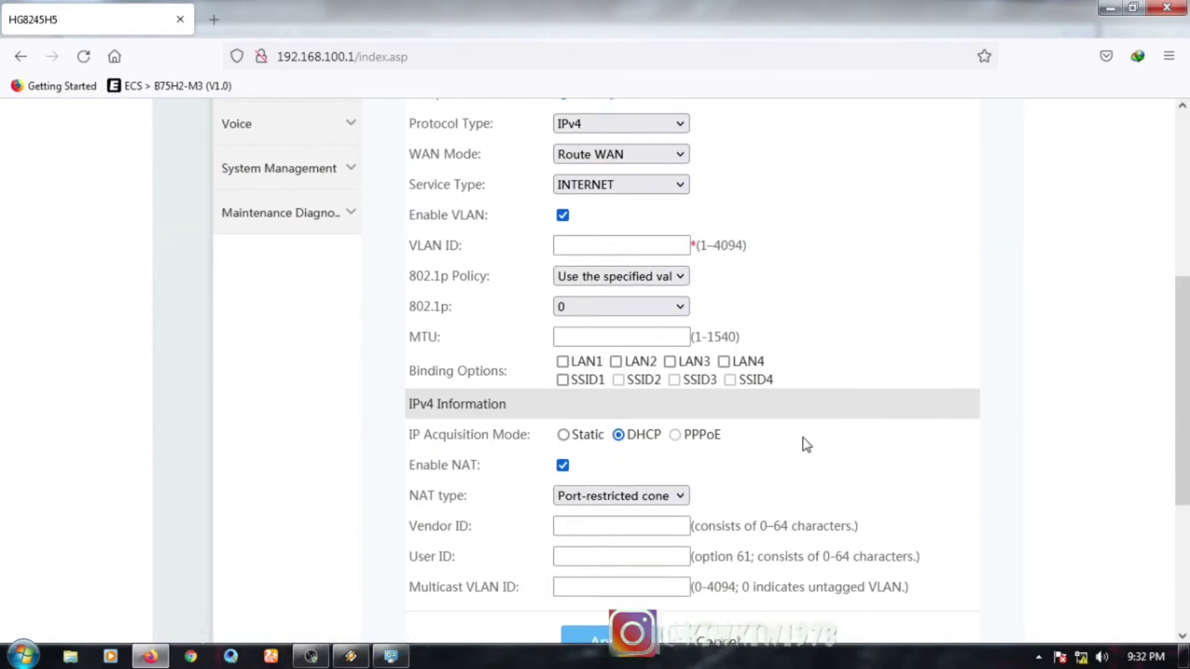
{"action": "scroll", "coordinate": [806, 444], "scroll_direction": "up", "scroll_amount": 5}
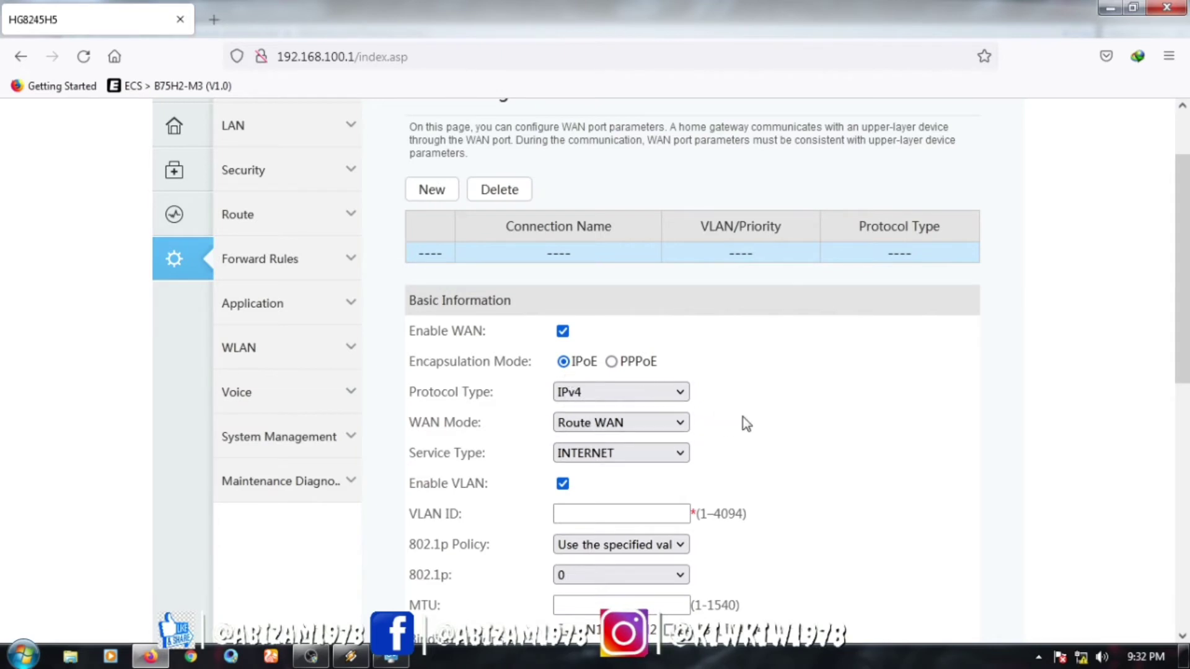
{"action": "scroll", "coordinate": [746, 423], "scroll_direction": "down", "scroll_amount": 2}
{"action": "left_click", "coordinate": [676, 333]}
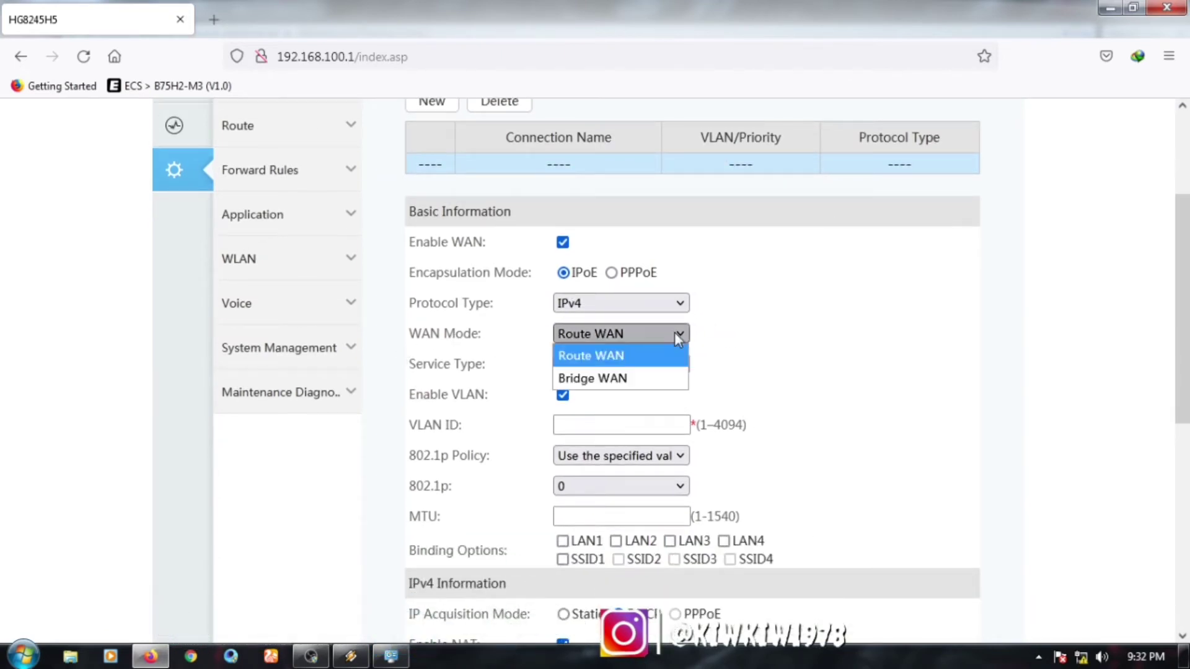
{"action": "left_click", "coordinate": [632, 377]}
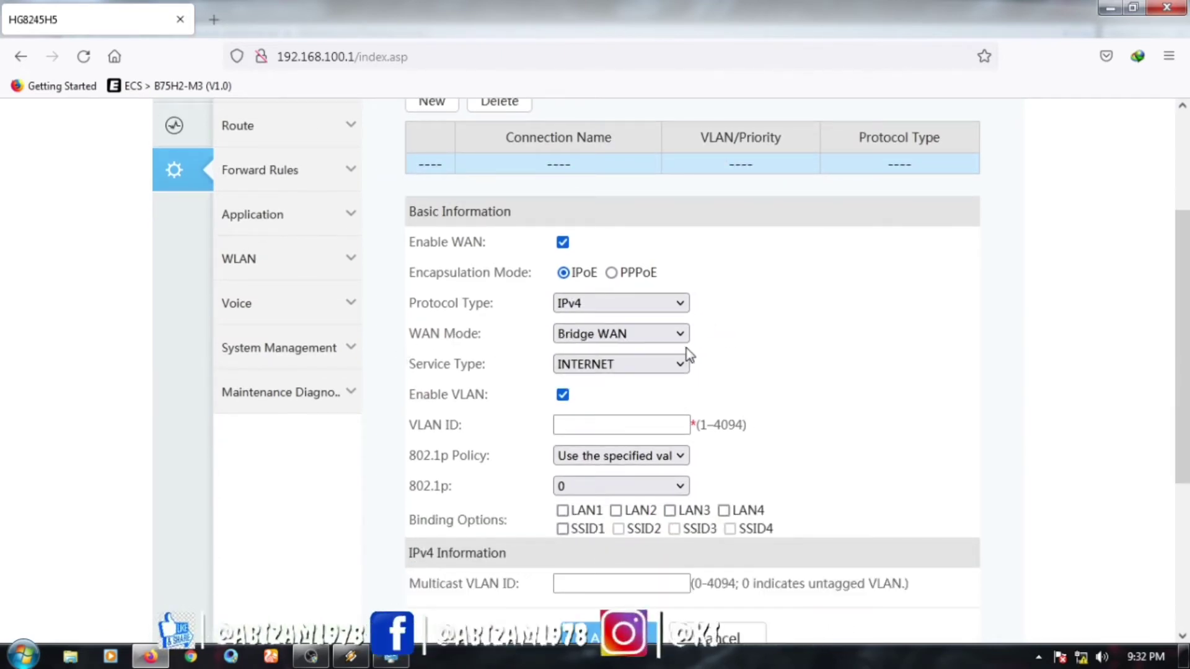
{"action": "left_click", "coordinate": [681, 365]}
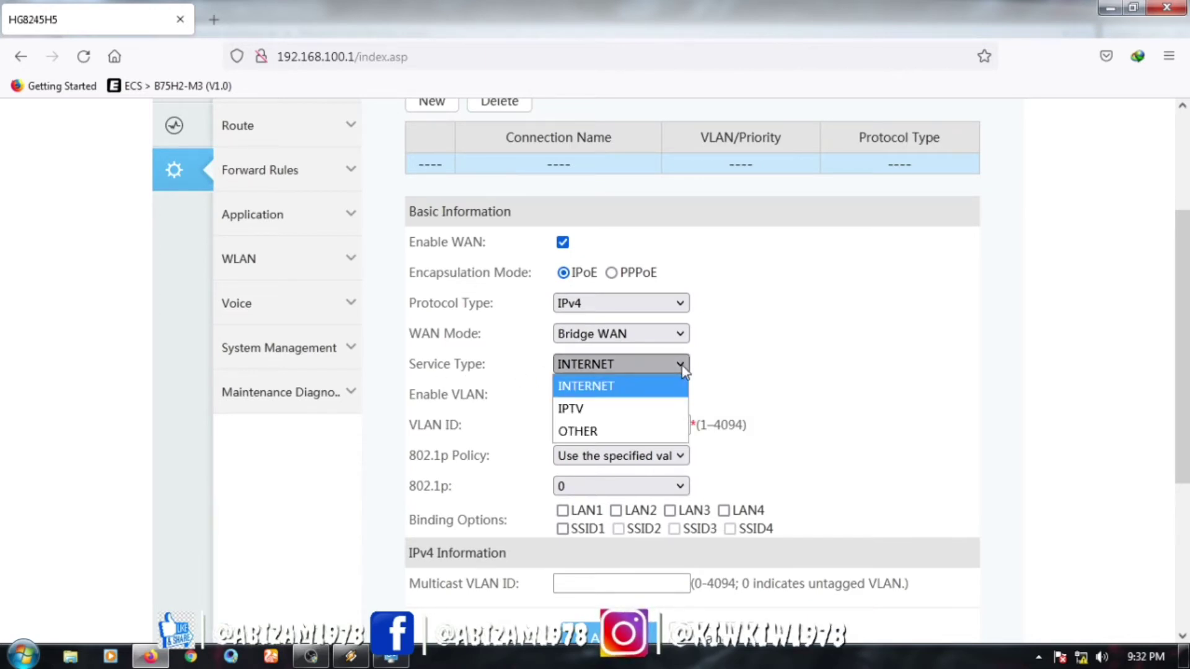
{"action": "left_click", "coordinate": [587, 433]}
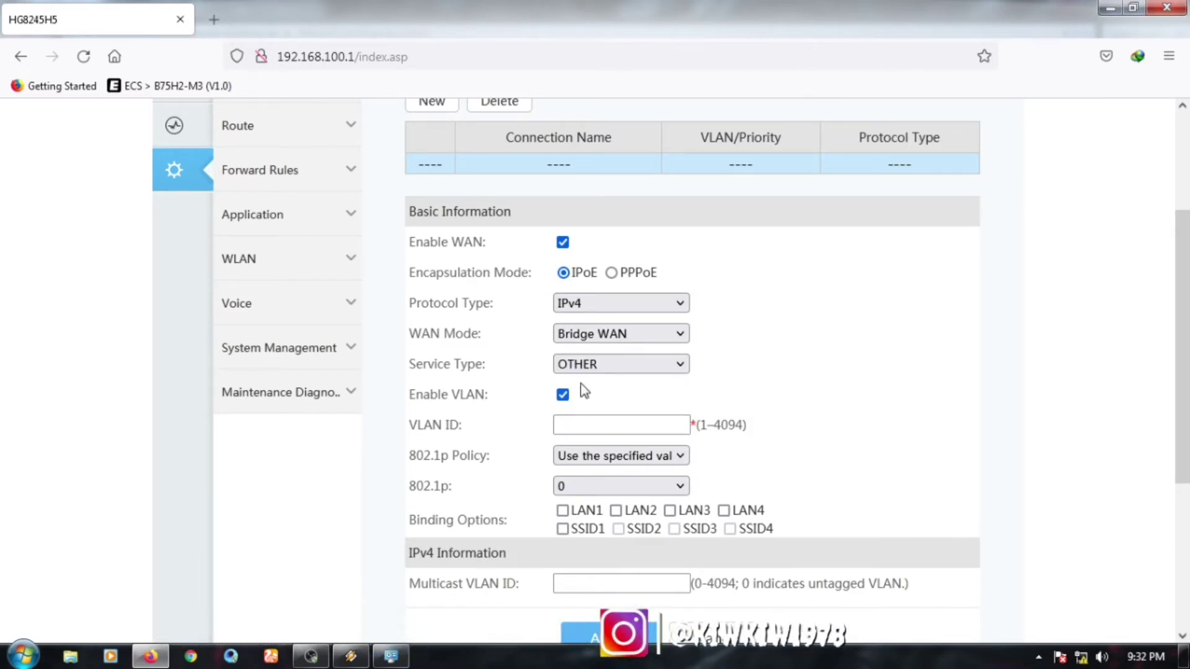
Disable VLAN for the new WAN connection and bind it to LAN1, LAN2, LAN3, LAN4 and SSID1
{"action": "left_click", "coordinate": [562, 395]}
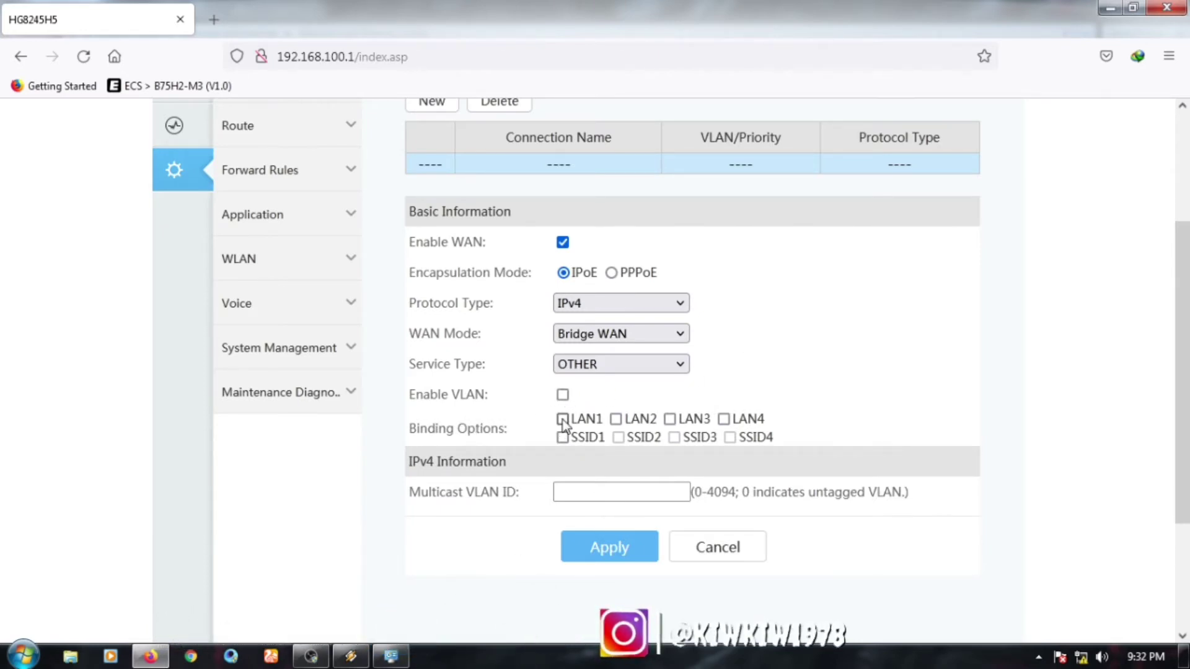
{"action": "left_click", "coordinate": [616, 419]}
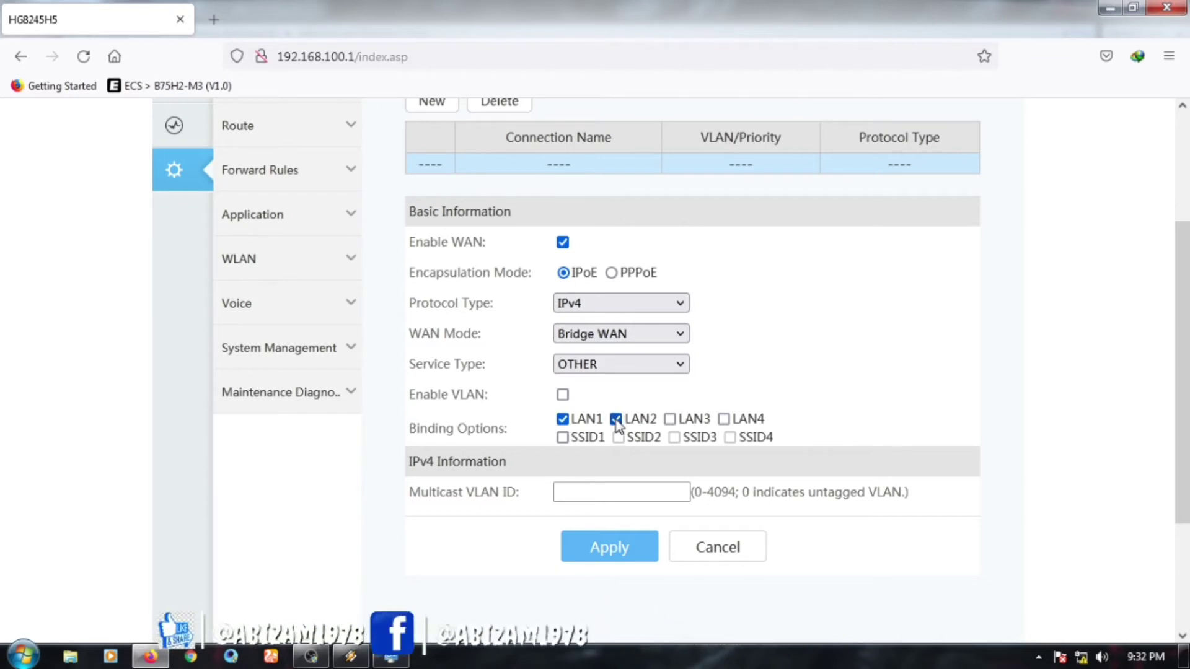
{"action": "left_click", "coordinate": [670, 419]}
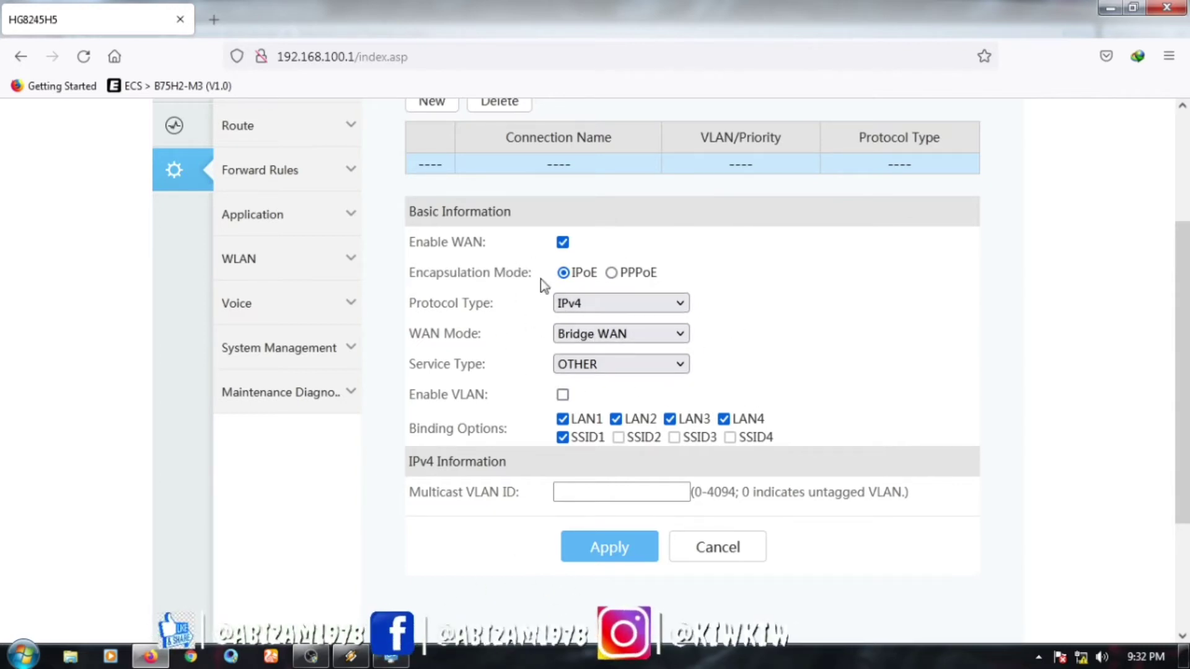
Review and apply the new WAN connection's settings, declining to save the login in the browser
{"action": "scroll", "coordinate": [610, 394], "scroll_direction": "up", "scroll_amount": 2}
{"action": "scroll", "coordinate": [613, 391], "scroll_direction": "up", "scroll_amount": 3}
{"action": "scroll", "coordinate": [619, 391], "scroll_direction": "down", "scroll_amount": 5}
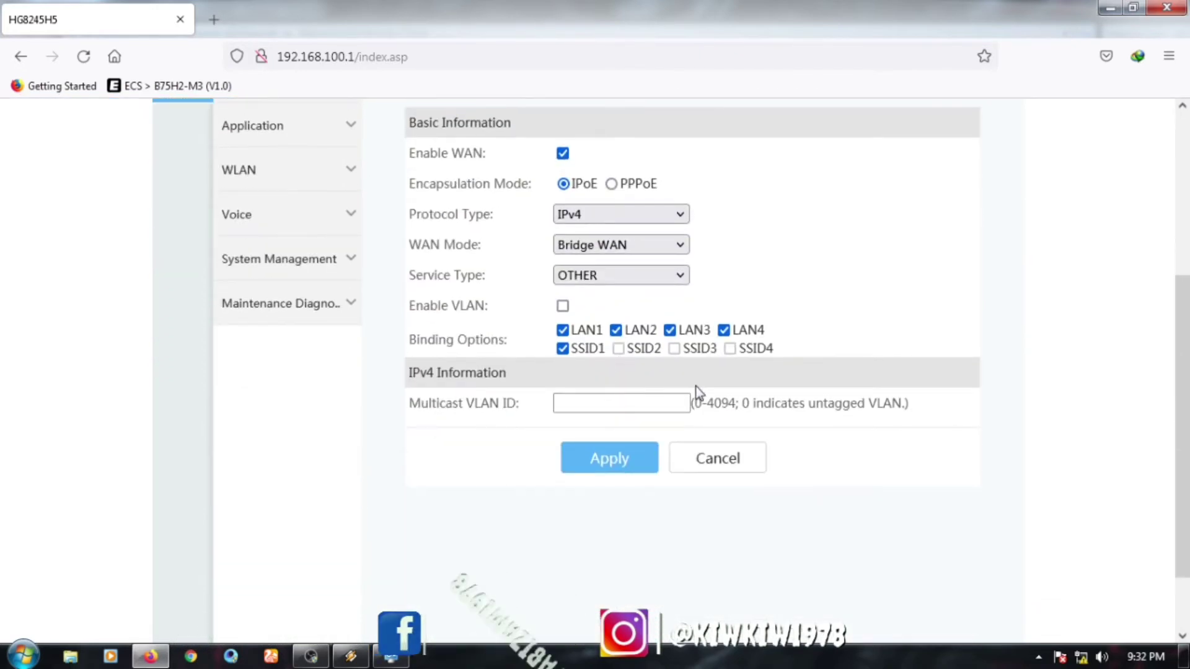
{"action": "left_click", "coordinate": [595, 465]}
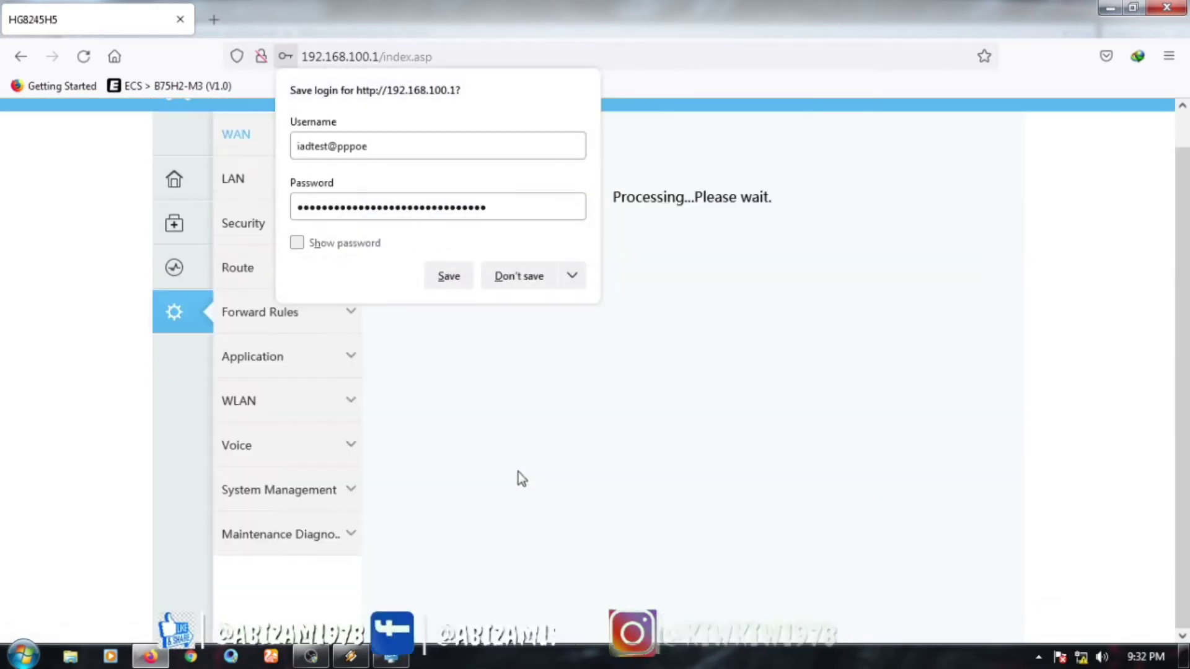
{"action": "left_click", "coordinate": [521, 276]}
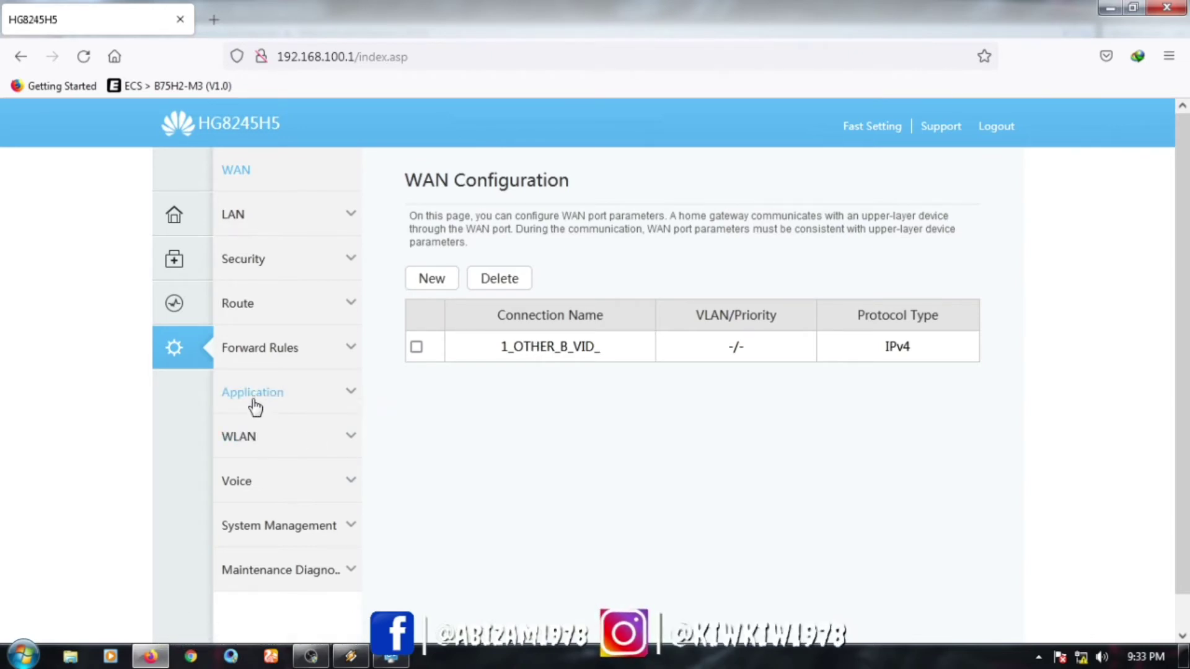
Set the IPv4 firewall level to Low and apply the change
{"action": "left_click", "coordinate": [271, 266]}
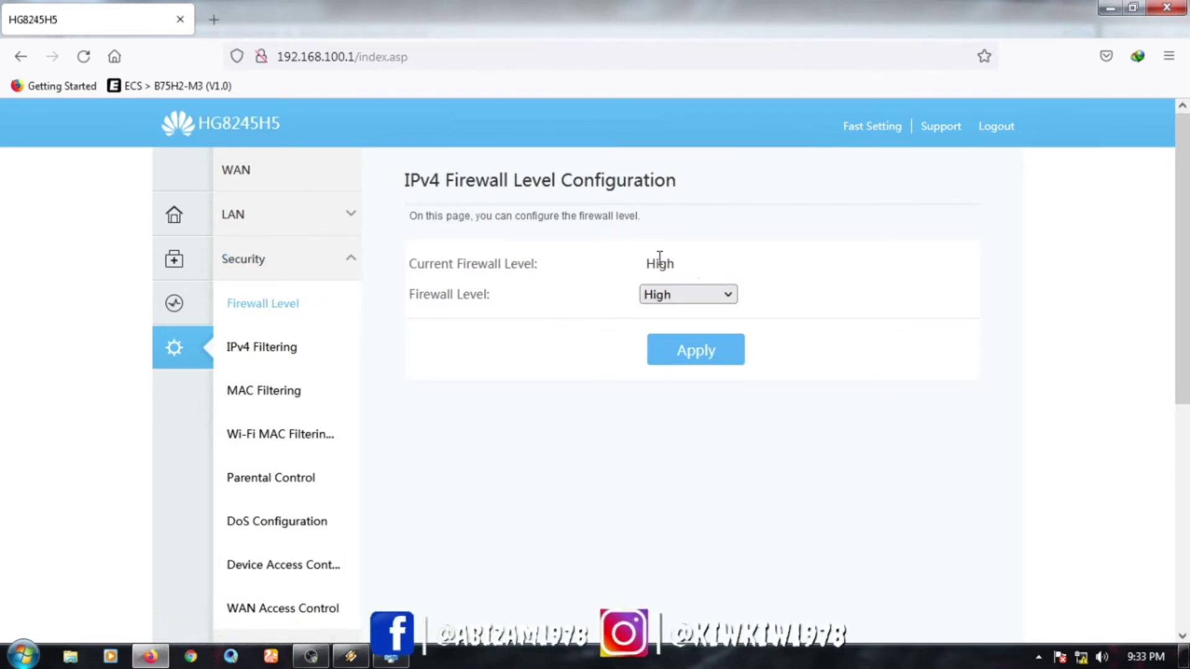
{"action": "left_click", "coordinate": [729, 295]}
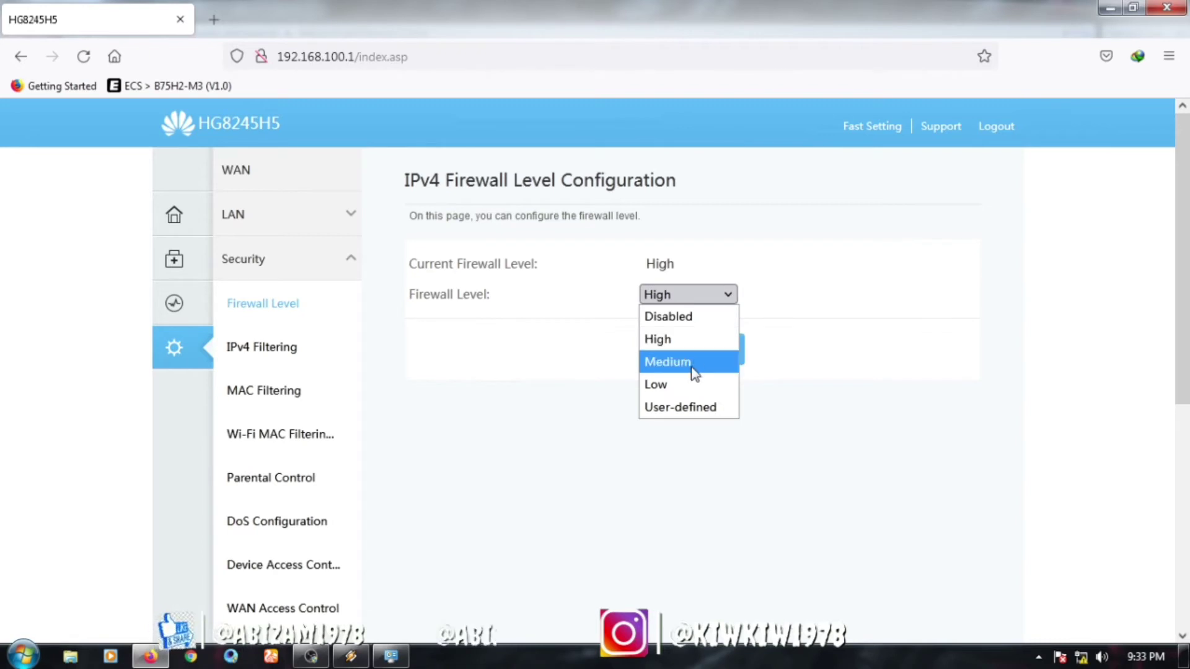
{"action": "left_click", "coordinate": [685, 382]}
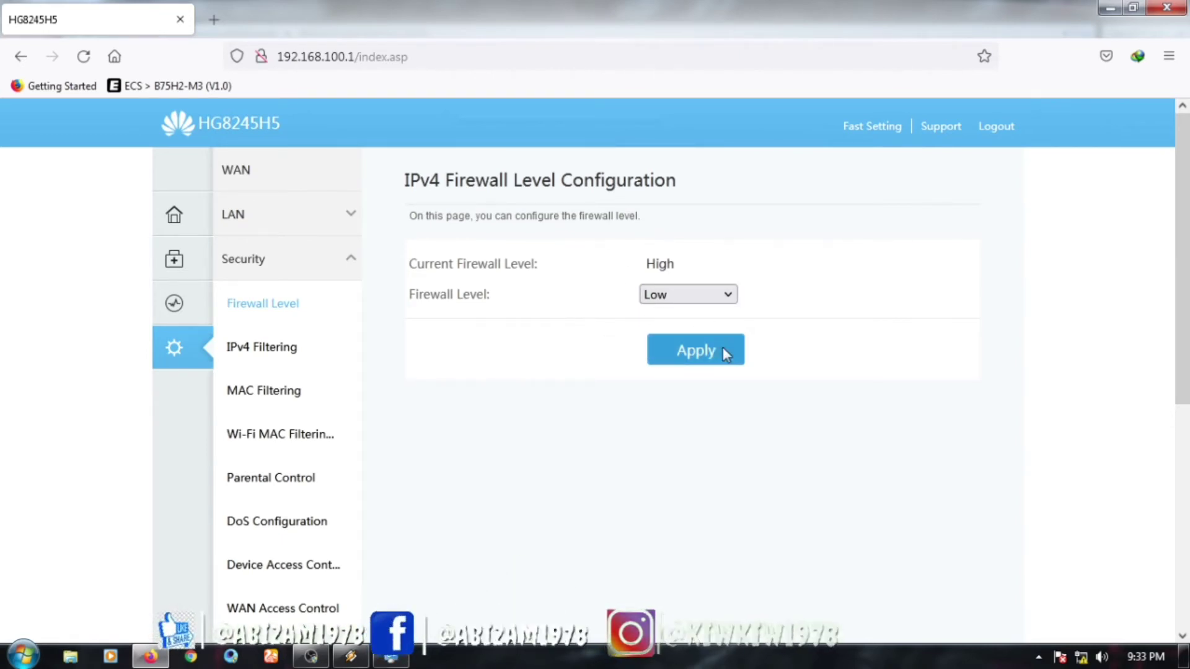
{"action": "left_click", "coordinate": [692, 354]}
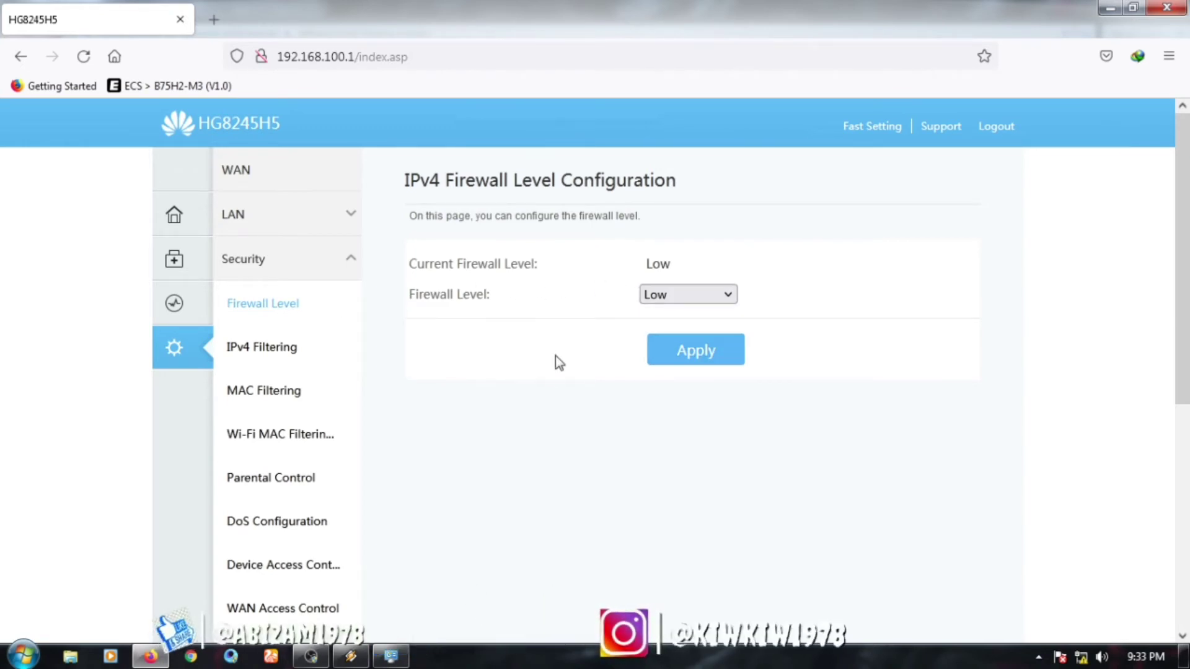
{"action": "scroll", "coordinate": [471, 372], "scroll_direction": "down", "scroll_amount": 4}
{"action": "scroll", "coordinate": [489, 380], "scroll_direction": "up", "scroll_amount": 4}
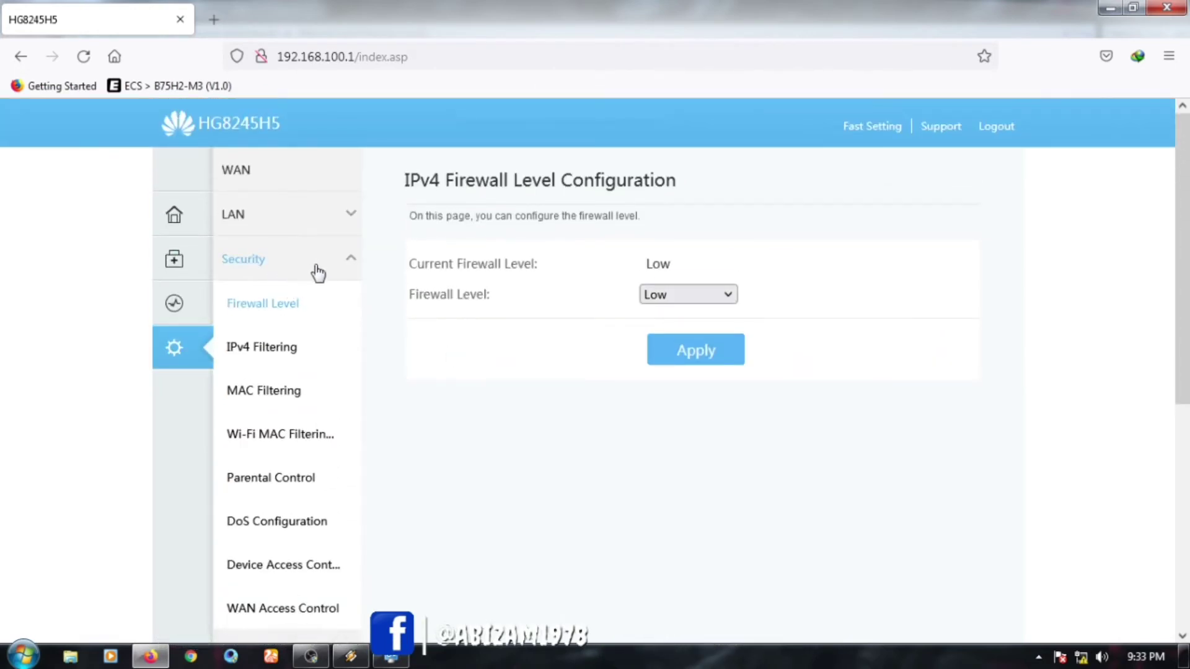
Rename the SSID as testing in the basic WLAN configuration
{"action": "left_click", "coordinate": [318, 273]}
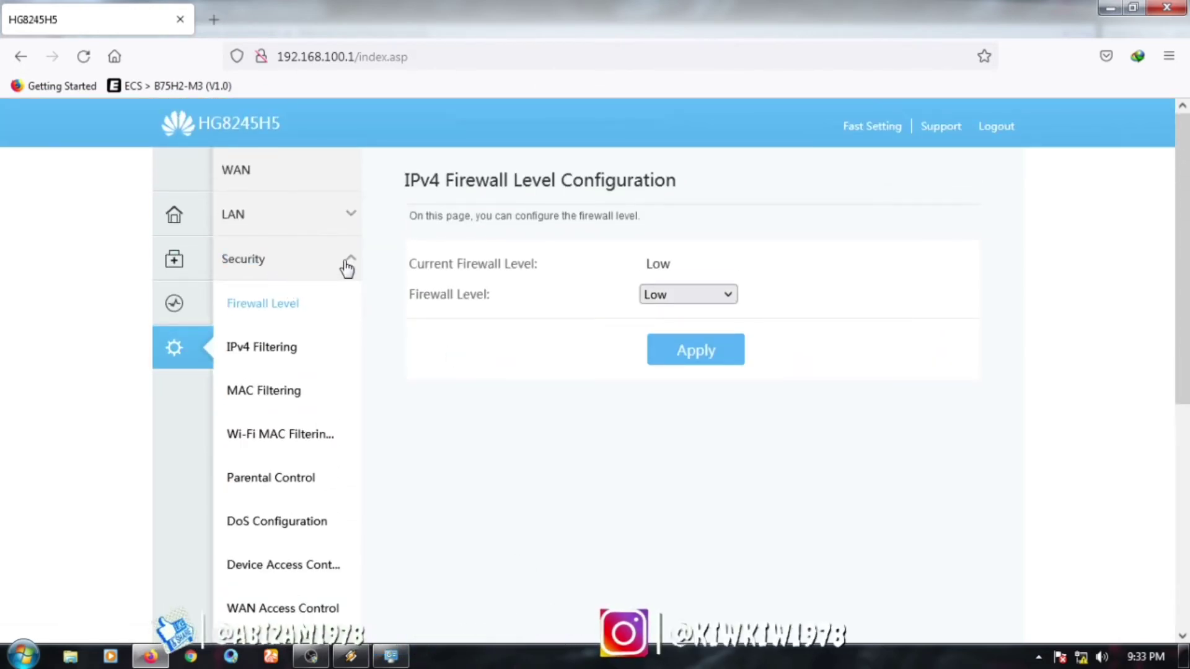
{"action": "scroll", "coordinate": [397, 322], "scroll_direction": "down", "scroll_amount": 5}
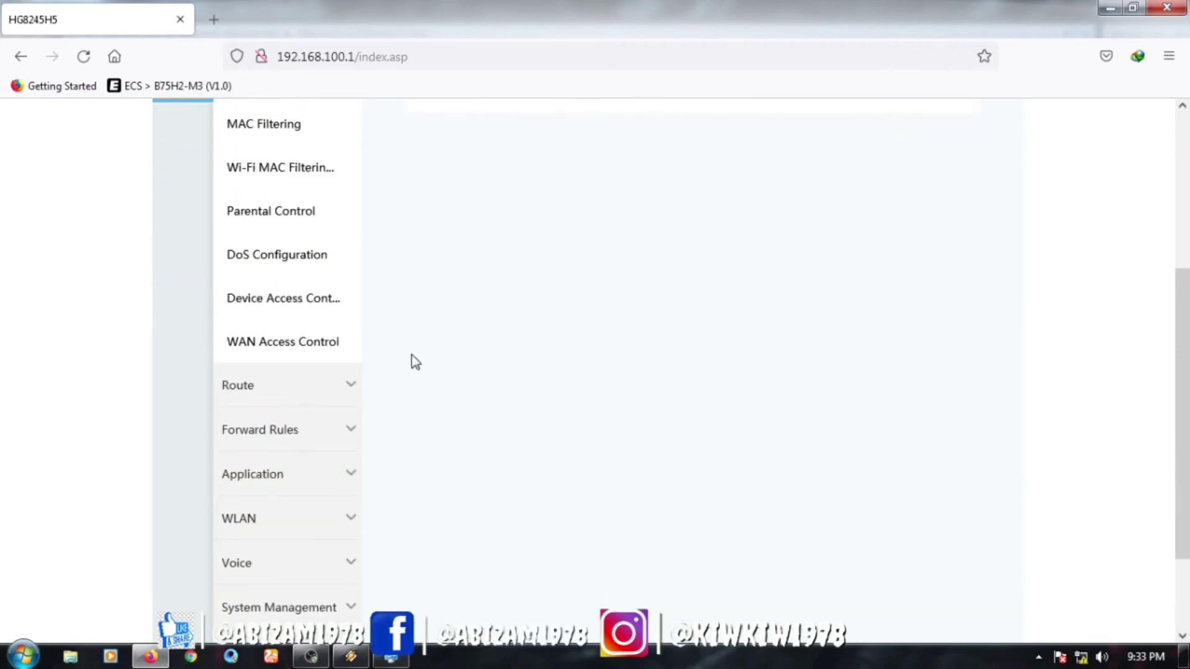
{"action": "left_click", "coordinate": [277, 527]}
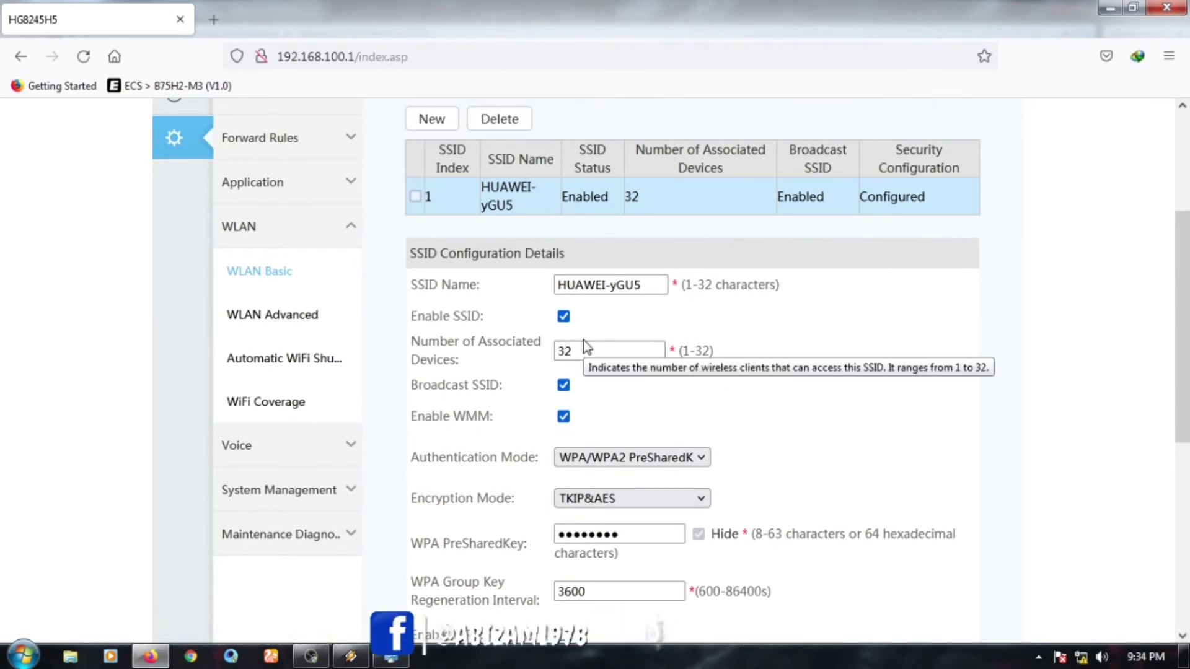
{"action": "left_click", "coordinate": [641, 286]}
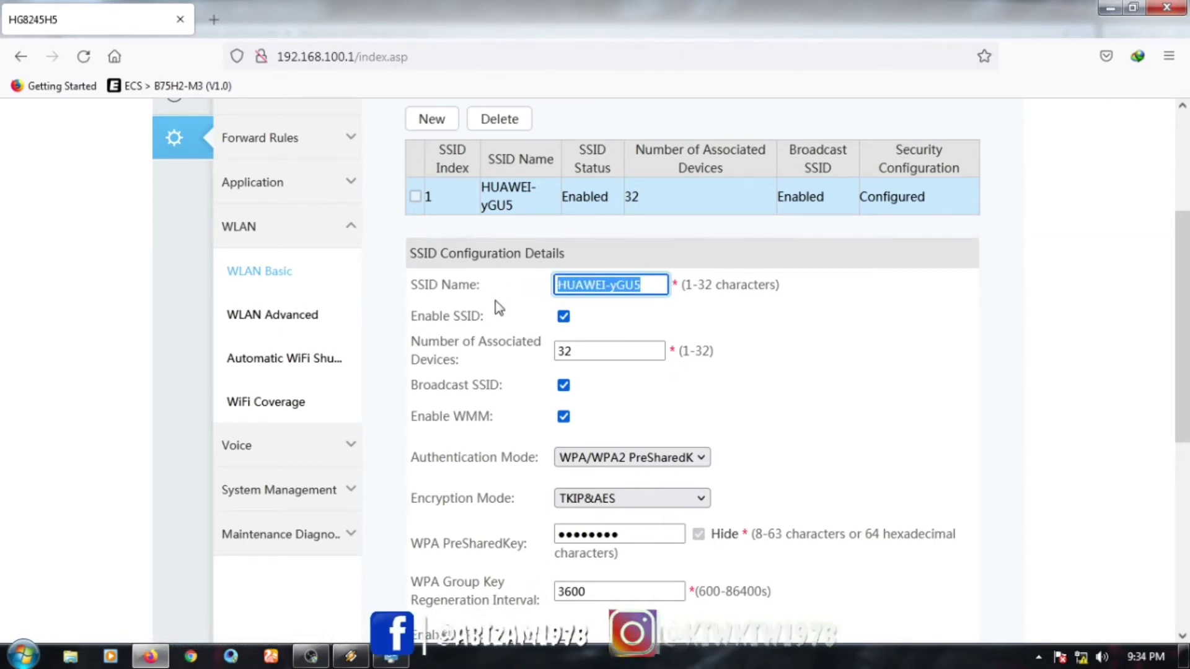
{"action": "type", "text": "testing"}
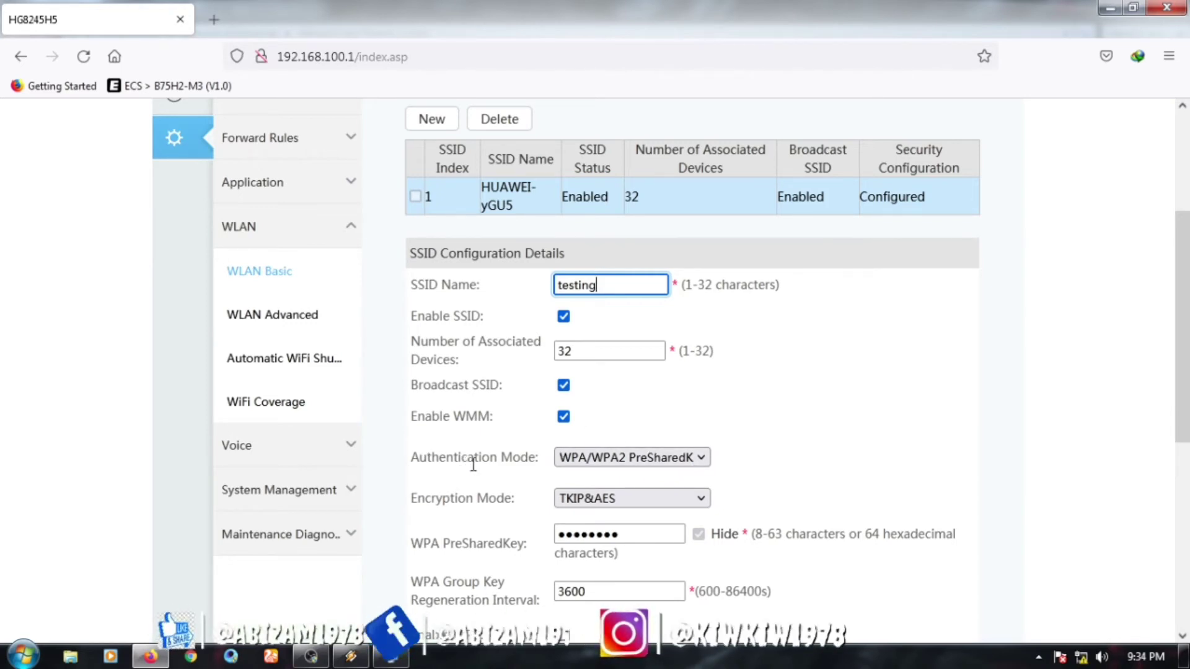
Set the SSID's authentication mode to Open and apply the WLAN settings, declining to save the login in the browser
{"action": "left_click", "coordinate": [604, 469]}
{"action": "left_click", "coordinate": [593, 276]}
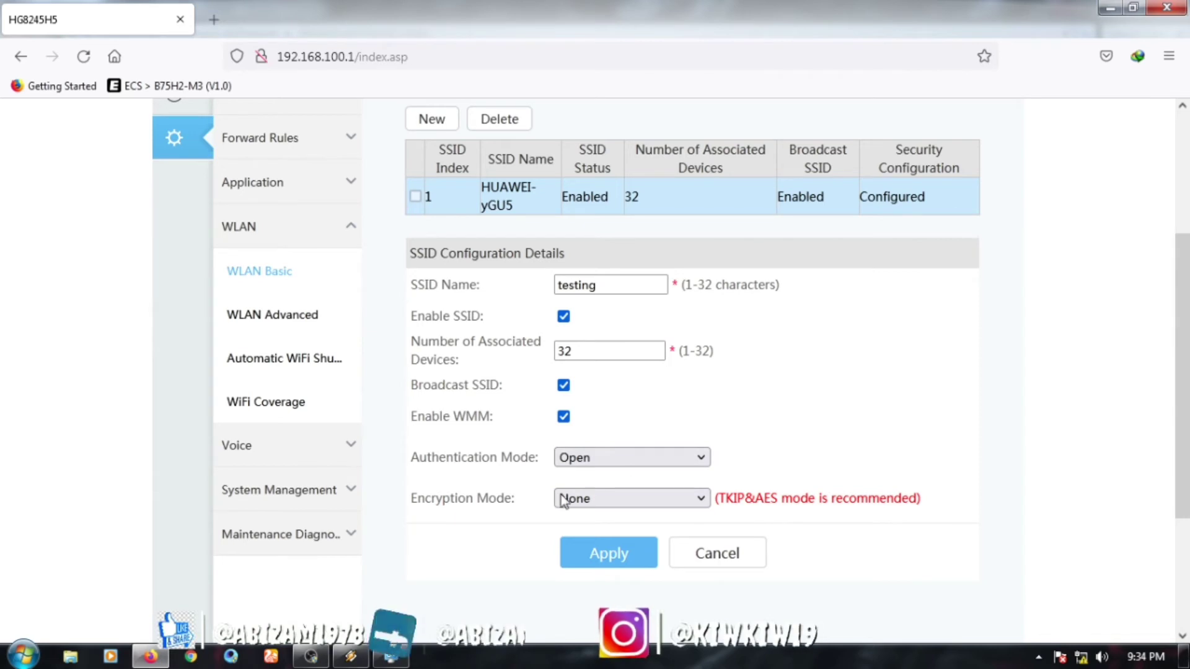
{"action": "left_click", "coordinate": [608, 553]}
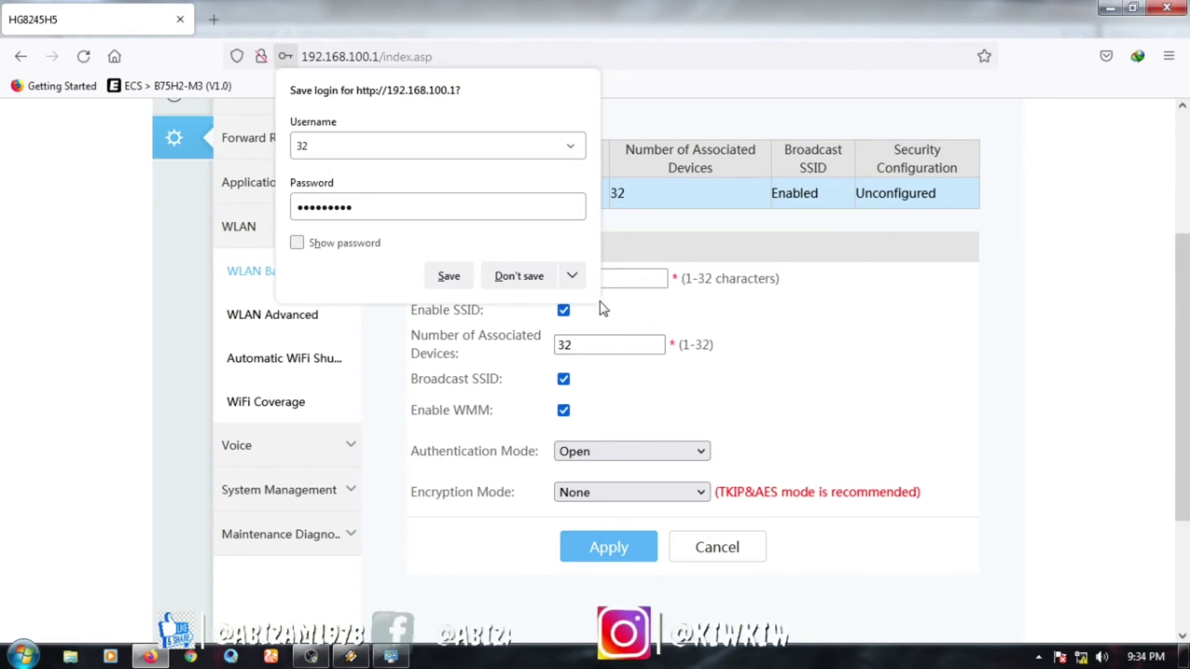
{"action": "left_click", "coordinate": [520, 276]}
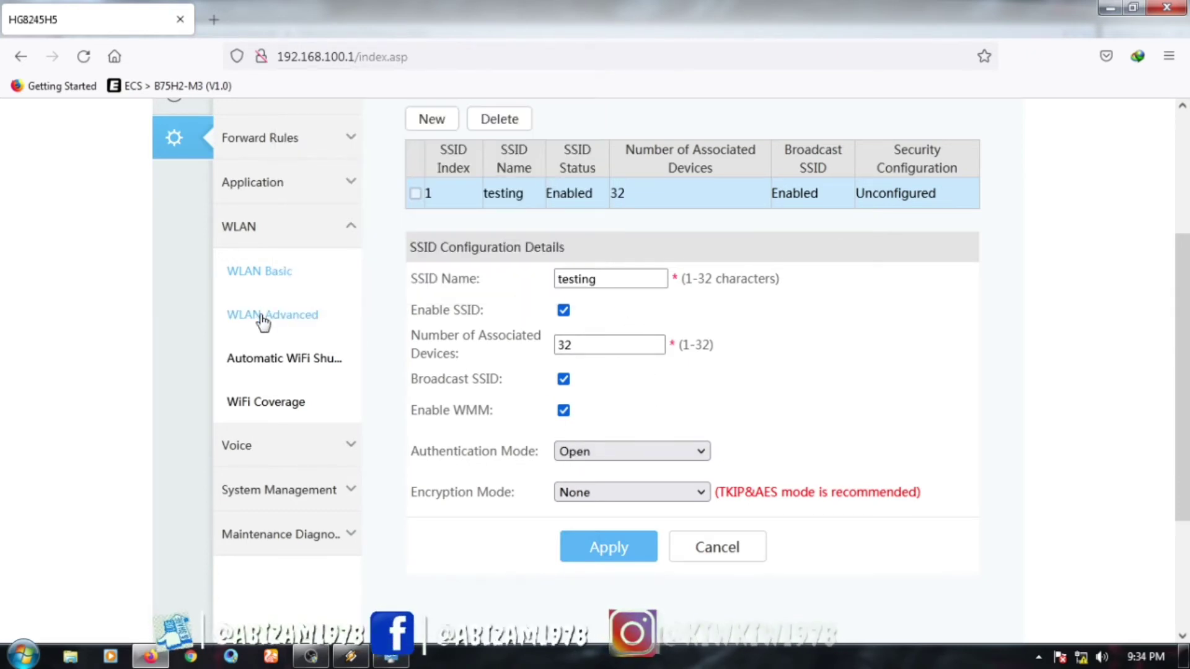
Set the WLAN channel to 6 in the advanced WLAN configuration and apply it
{"action": "left_click", "coordinate": [231, 319]}
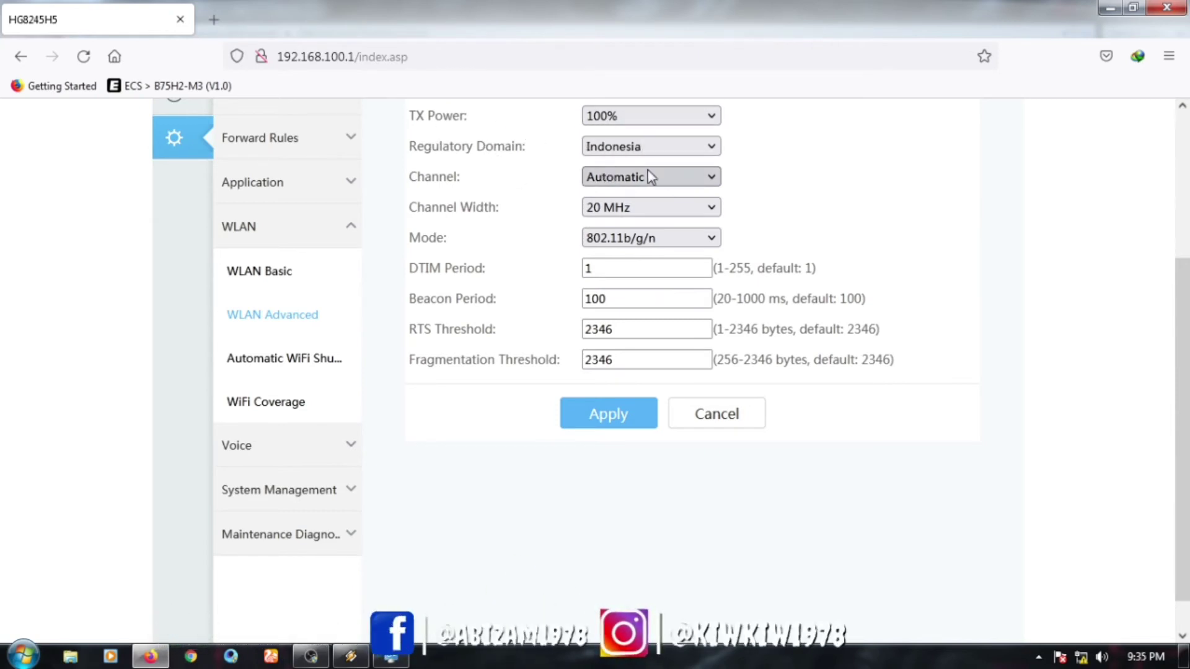
{"action": "left_click", "coordinate": [710, 178]}
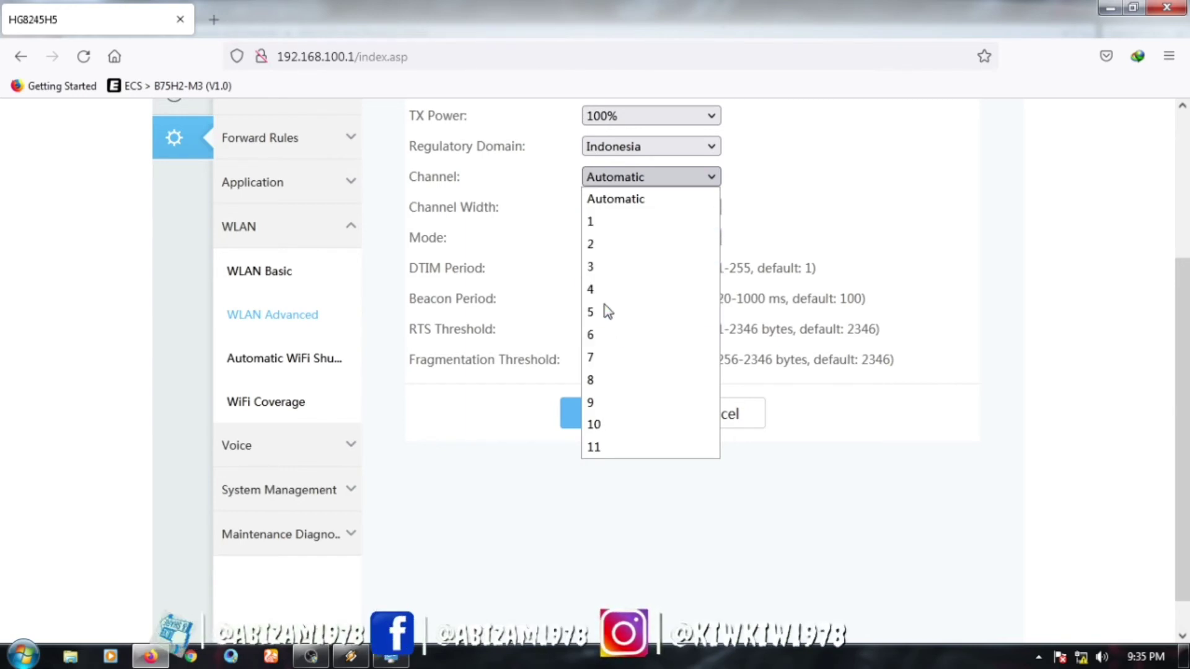
{"action": "left_click", "coordinate": [603, 335]}
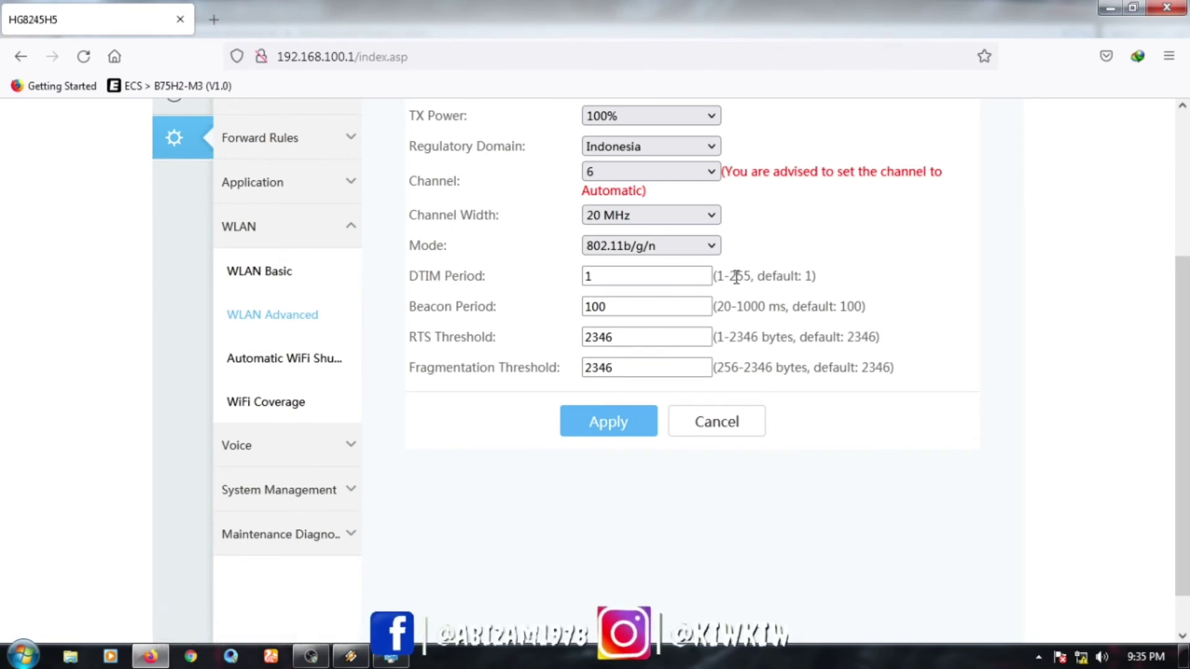
{"action": "scroll", "coordinate": [665, 327], "scroll_direction": "up", "scroll_amount": 3}
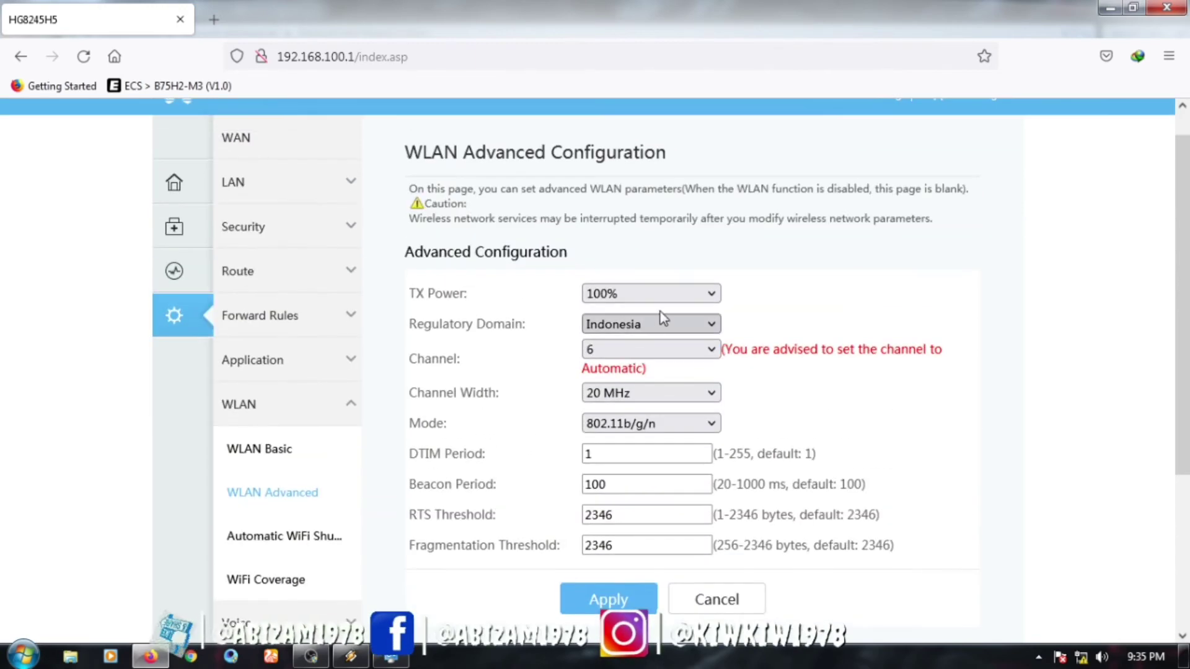
{"action": "scroll", "coordinate": [666, 314], "scroll_direction": "down", "scroll_amount": 3}
{"action": "scroll", "coordinate": [704, 322], "scroll_direction": "down", "scroll_amount": 3}
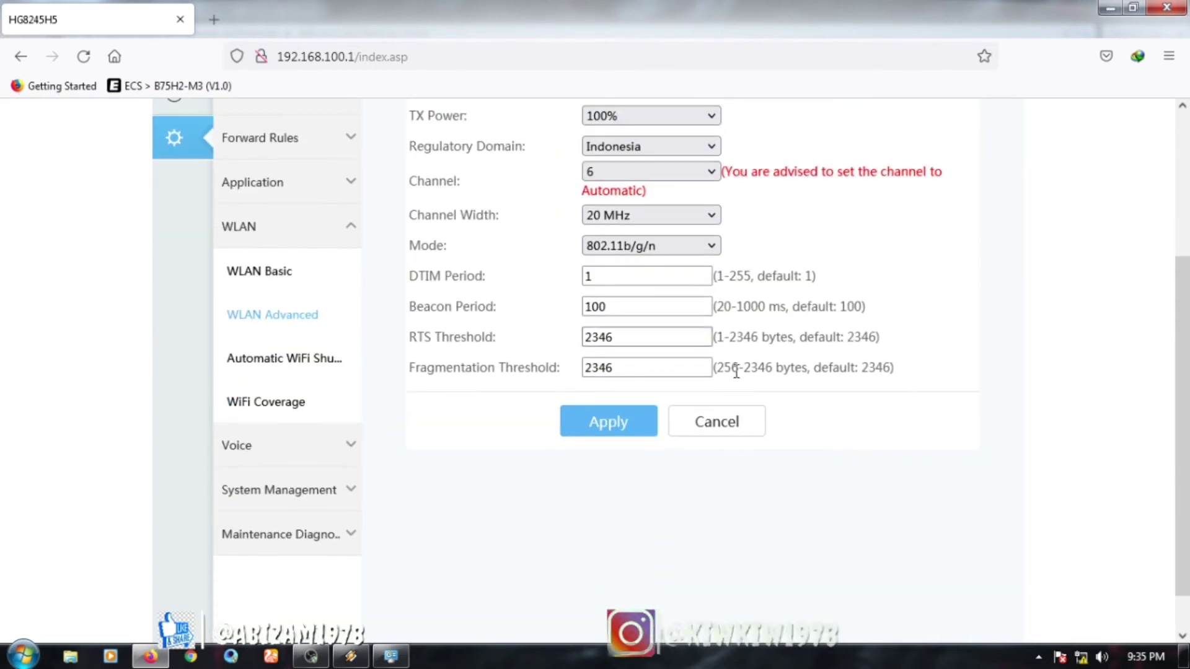
{"action": "left_click", "coordinate": [608, 421]}
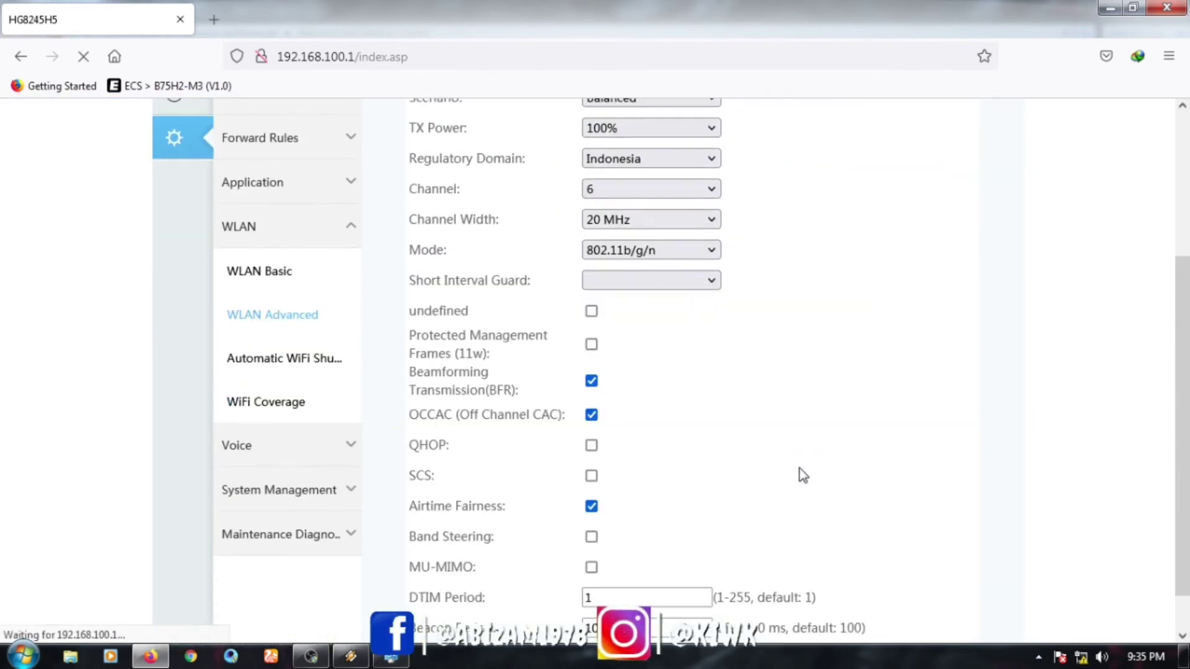
Disable the primary DHCP server, DHCP relay and Option125 in the LAN's DHCP server configuration, and apply
{"action": "scroll", "coordinate": [824, 475], "scroll_direction": "up", "scroll_amount": 3}
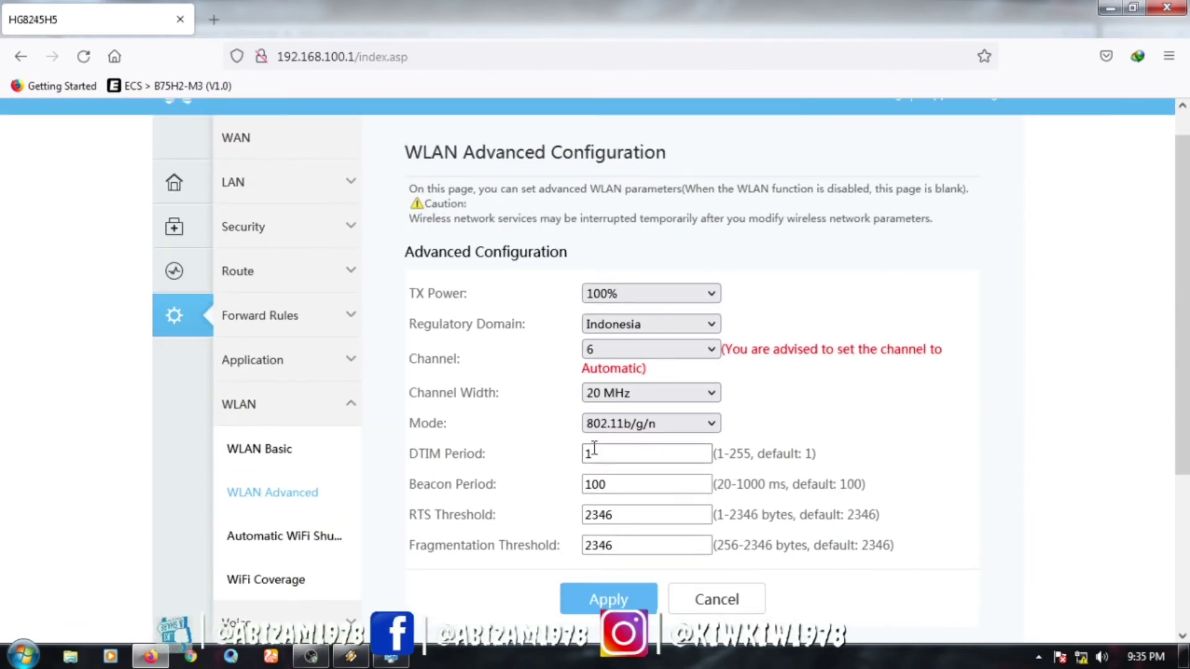
{"action": "left_click", "coordinate": [277, 193]}
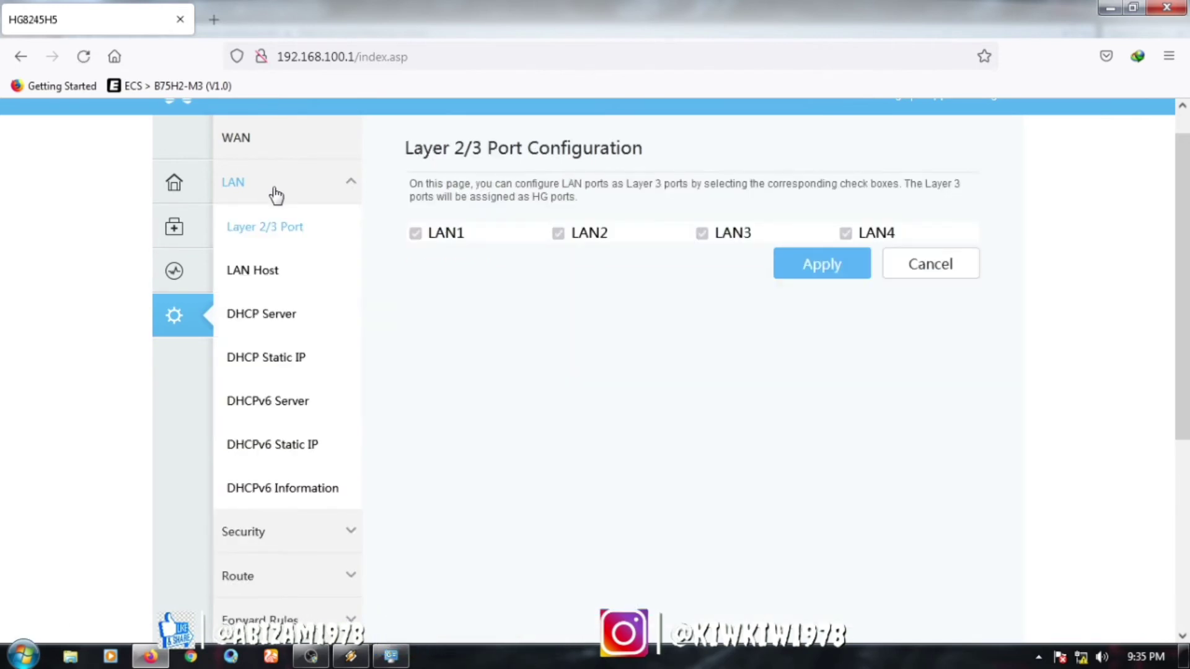
{"action": "left_click", "coordinate": [276, 279]}
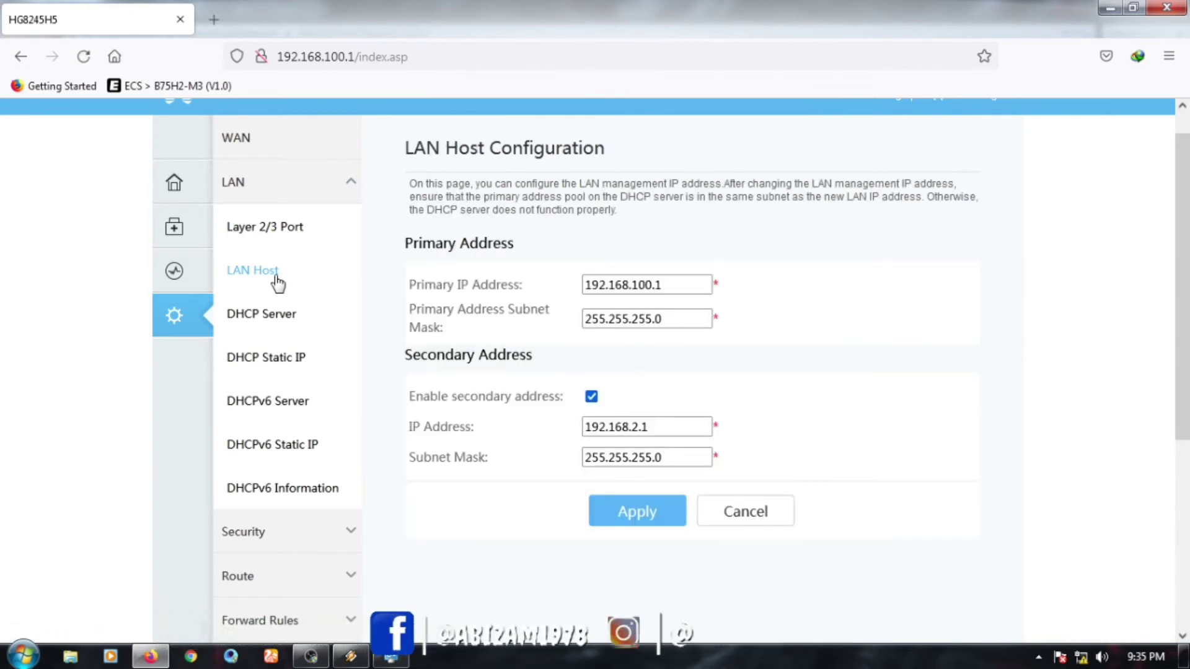
{"action": "left_click", "coordinate": [287, 317]}
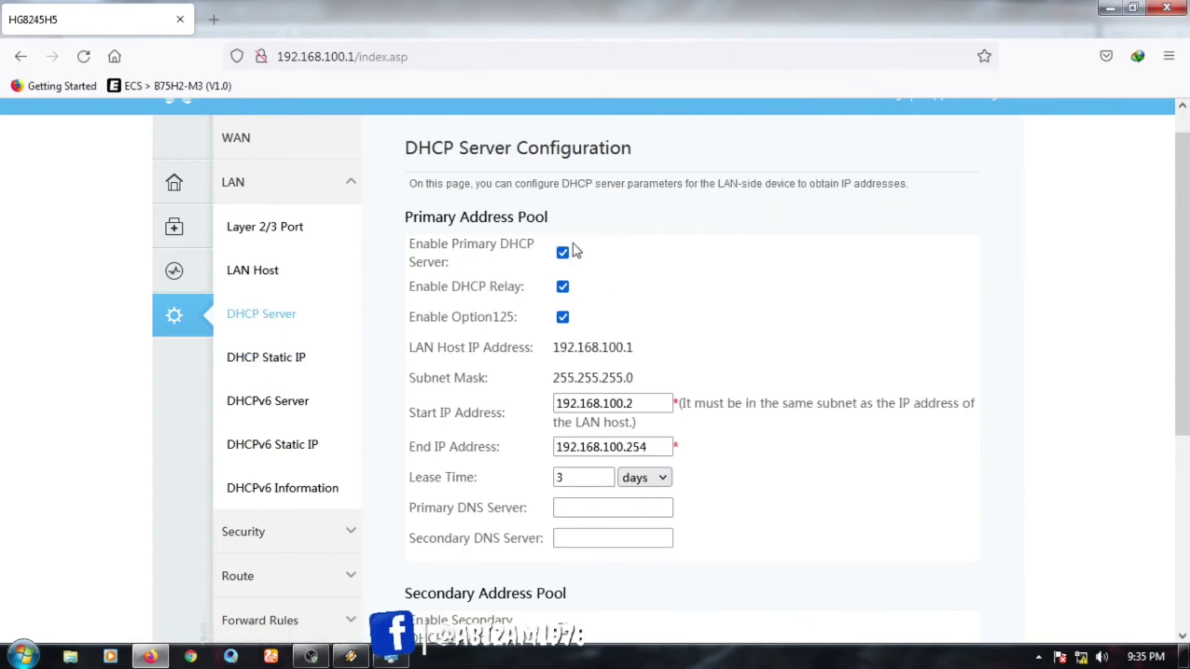
{"action": "left_click", "coordinate": [562, 253]}
{"action": "left_click", "coordinate": [564, 288]}
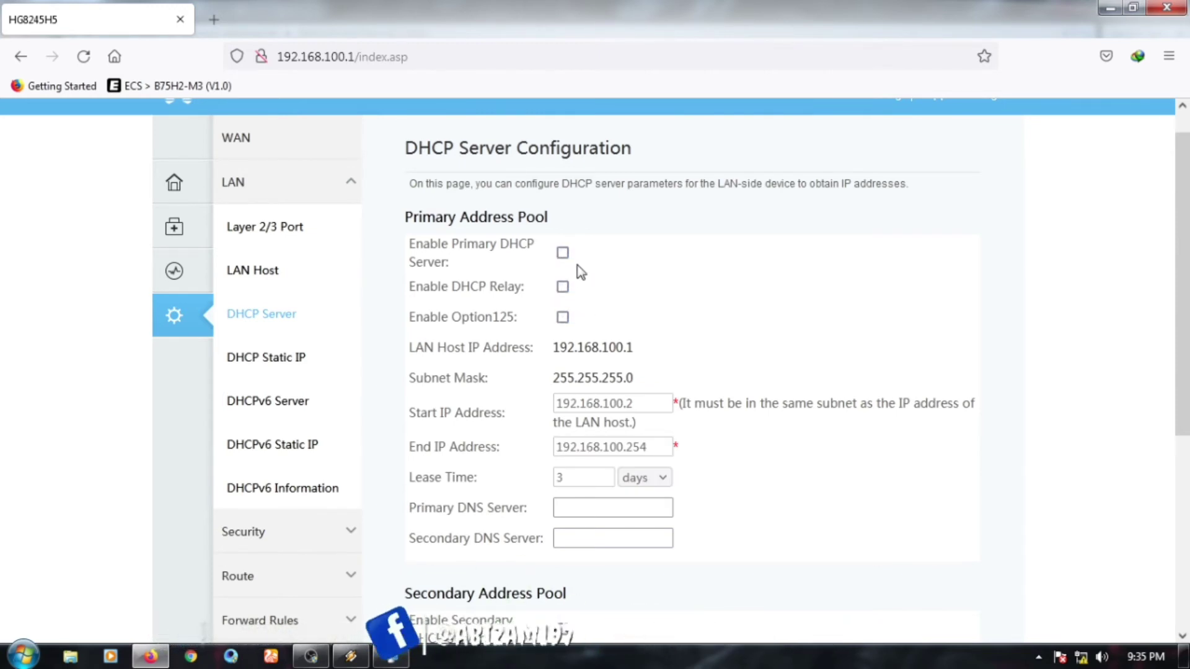
{"action": "scroll", "coordinate": [668, 340], "scroll_direction": "down", "scroll_amount": 3}
{"action": "scroll", "coordinate": [706, 353], "scroll_direction": "up", "scroll_amount": 3}
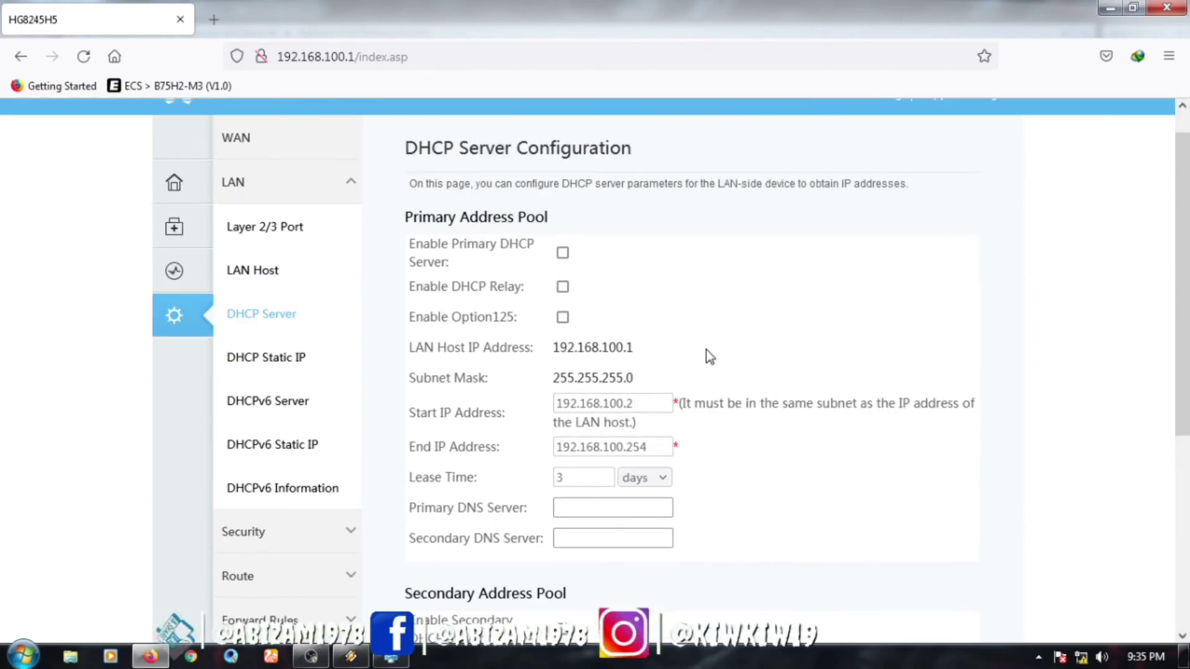
{"action": "scroll", "coordinate": [705, 350], "scroll_direction": "down", "scroll_amount": 3}
{"action": "scroll", "coordinate": [682, 385], "scroll_direction": "up", "scroll_amount": 2}
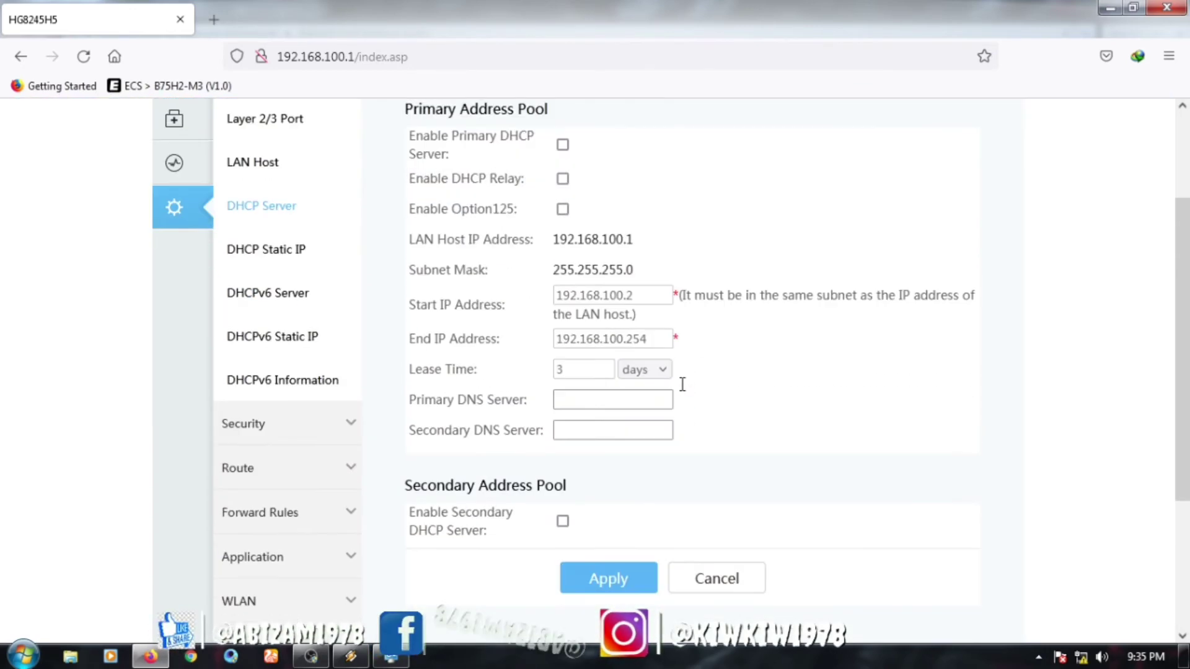
{"action": "scroll", "coordinate": [683, 385], "scroll_direction": "down", "scroll_amount": 2}
{"action": "scroll", "coordinate": [608, 512], "scroll_direction": "up", "scroll_amount": 3}
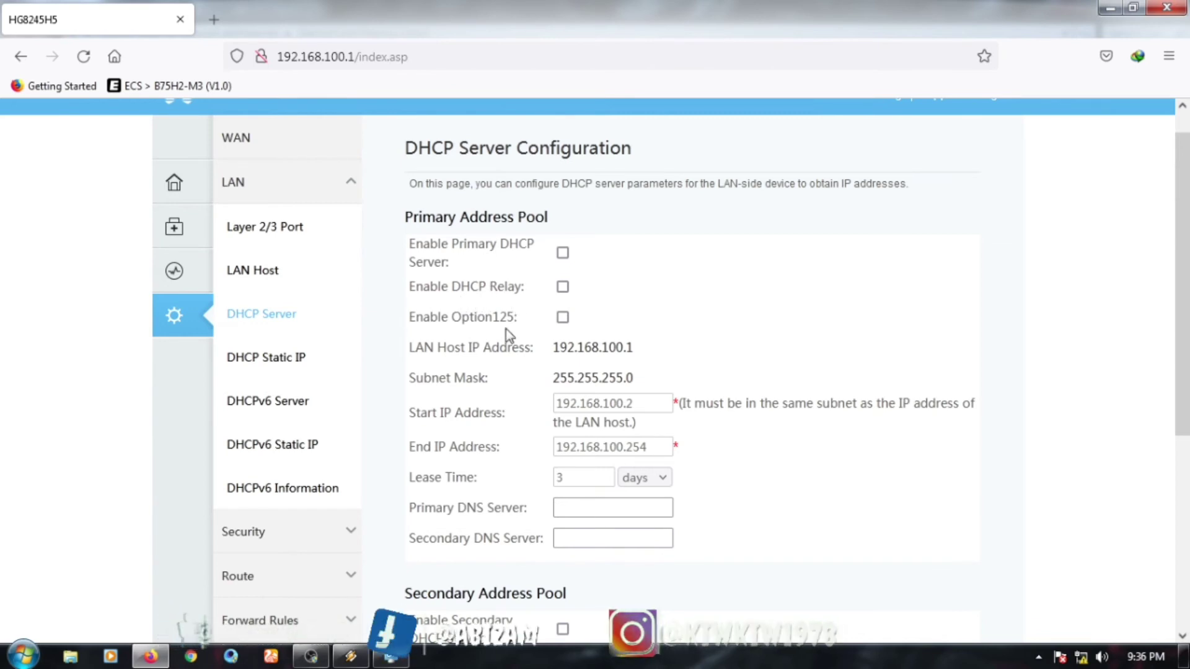
{"action": "scroll", "coordinate": [612, 345], "scroll_direction": "down", "scroll_amount": 4}
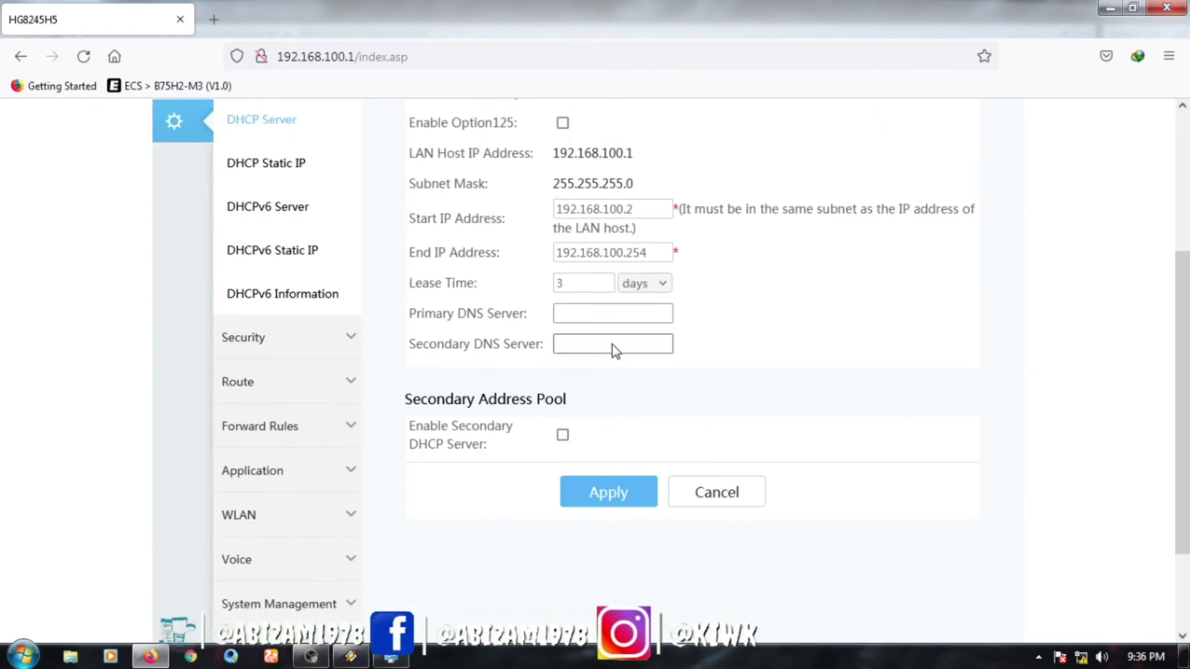
{"action": "left_click", "coordinate": [617, 425]}
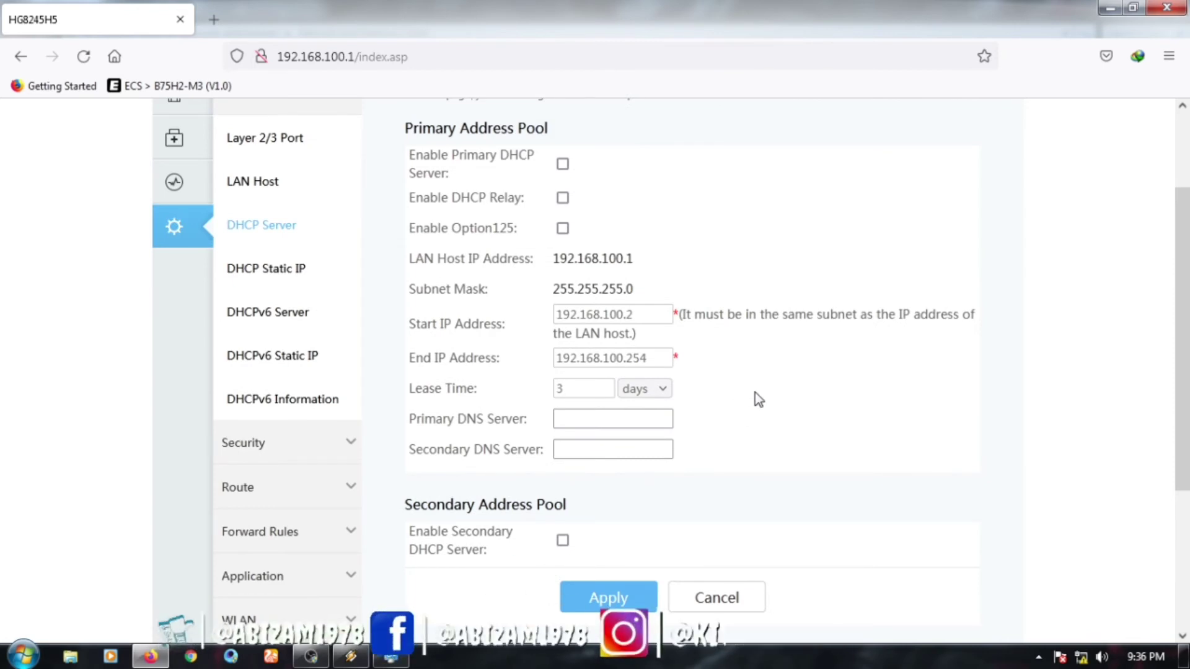
Disable the secondary address in the LAN host configuration
{"action": "scroll", "coordinate": [757, 397], "scroll_direction": "up", "scroll_amount": 2}
{"action": "scroll", "coordinate": [761, 400], "scroll_direction": "up", "scroll_amount": 1}
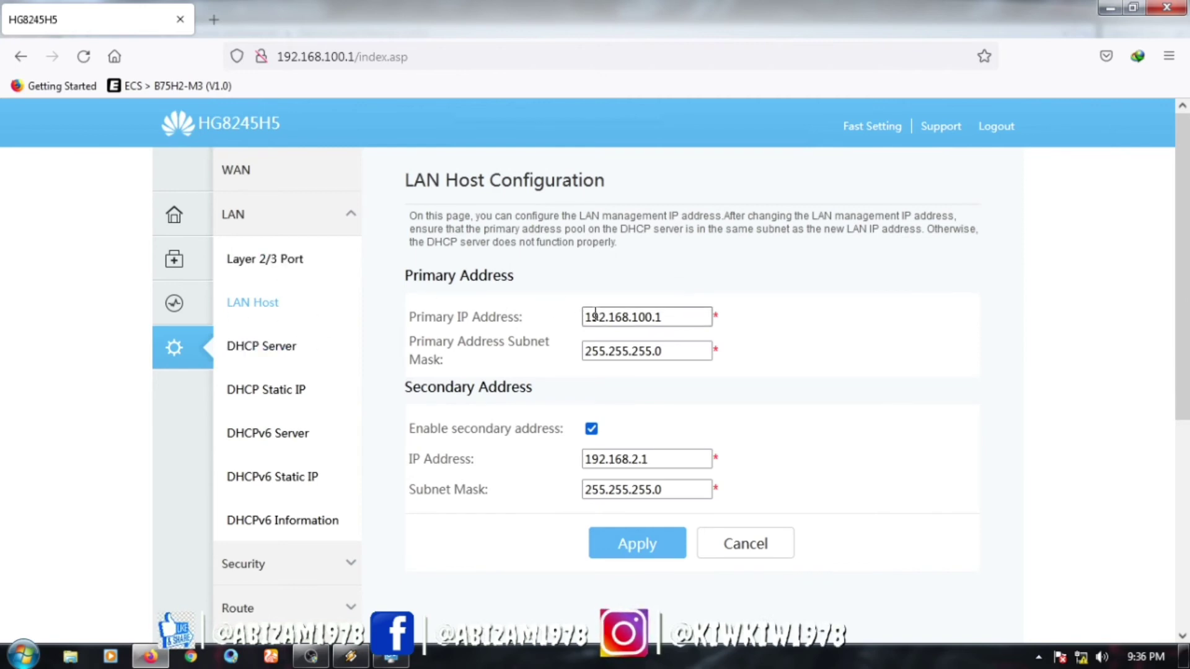
{"action": "left_click", "coordinate": [591, 428]}
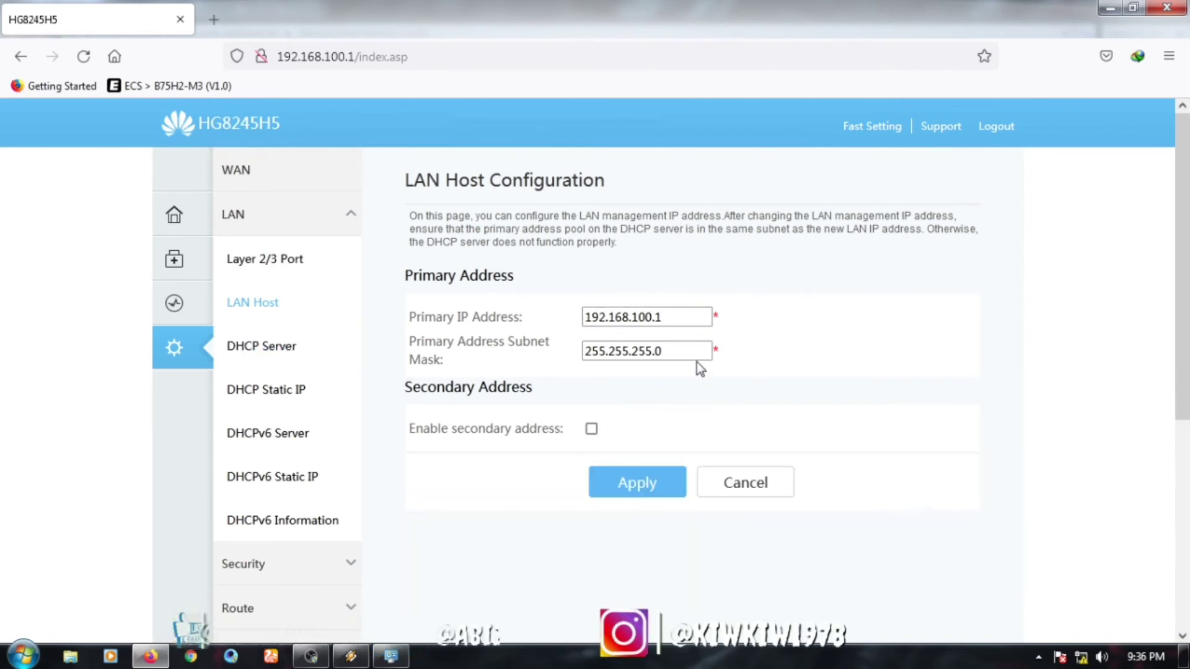
Set the LAN host's primary IP address to 10.0.0.52, apply it and accept the system IP address change
{"action": "left_click", "coordinate": [682, 316]}
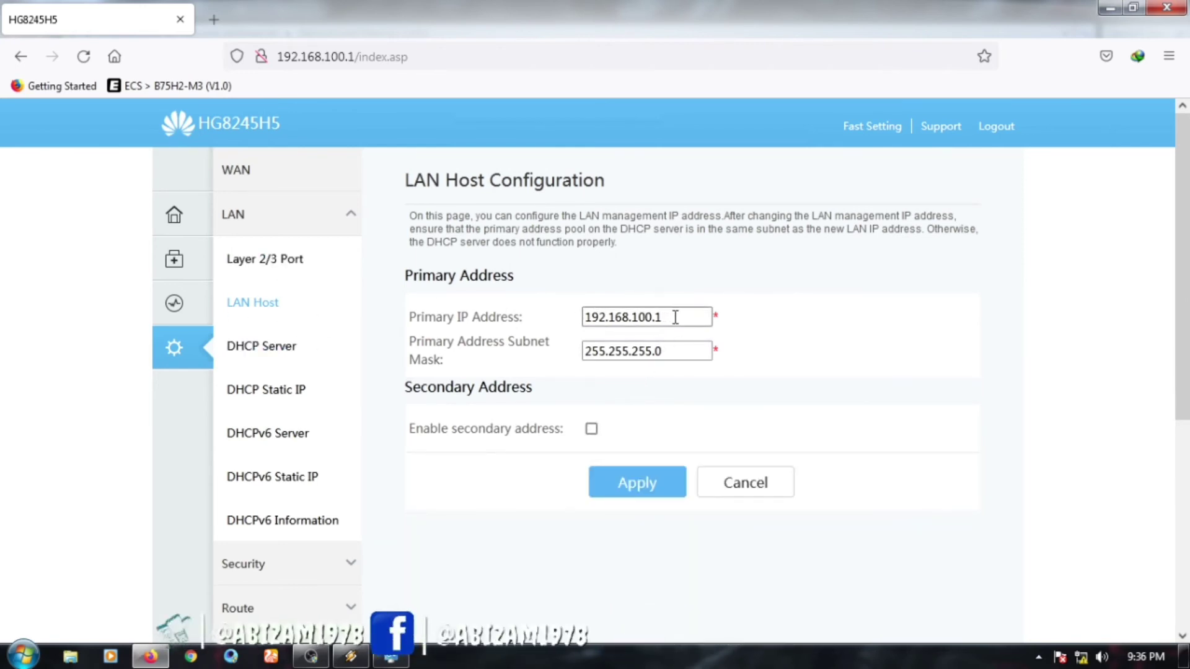
{"action": "left_click_drag", "start_coordinate": [675, 317], "coordinate": [572, 320]}
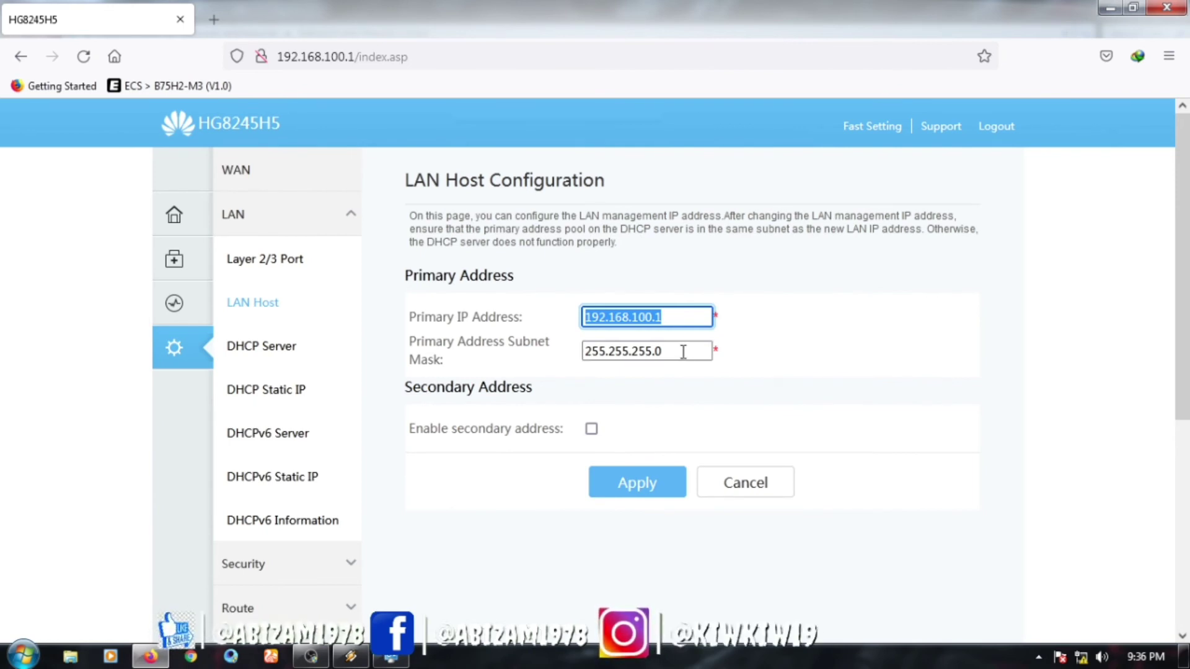
{"action": "left_click", "coordinate": [674, 319]}
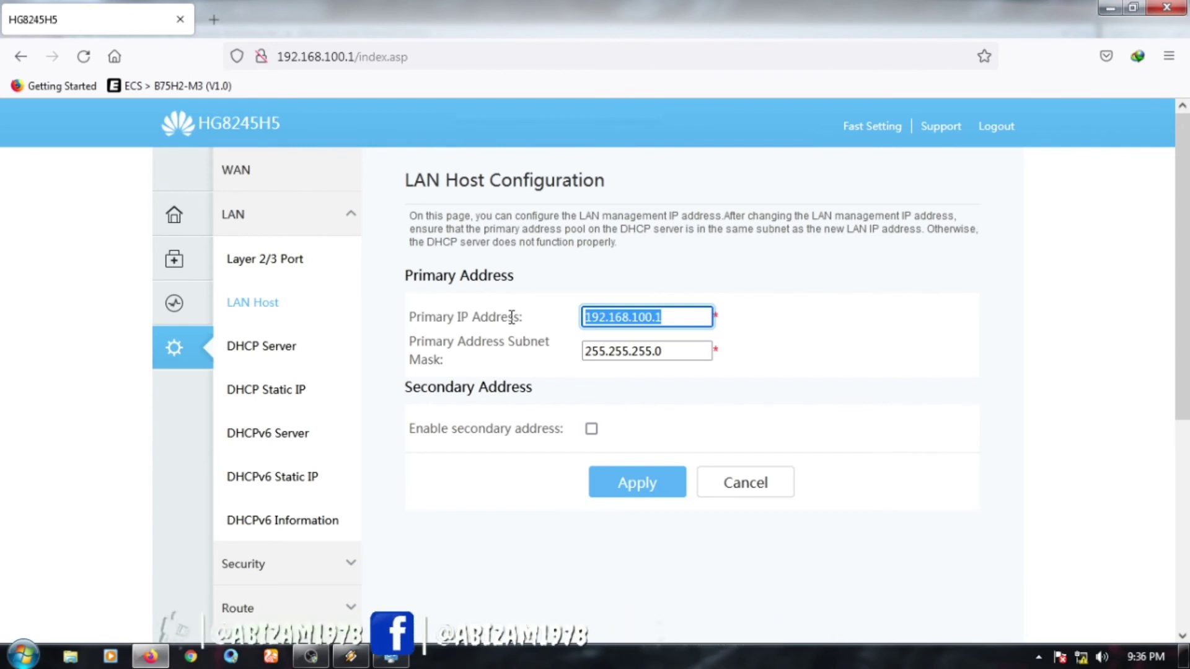
{"action": "type", "text": "10.0"}
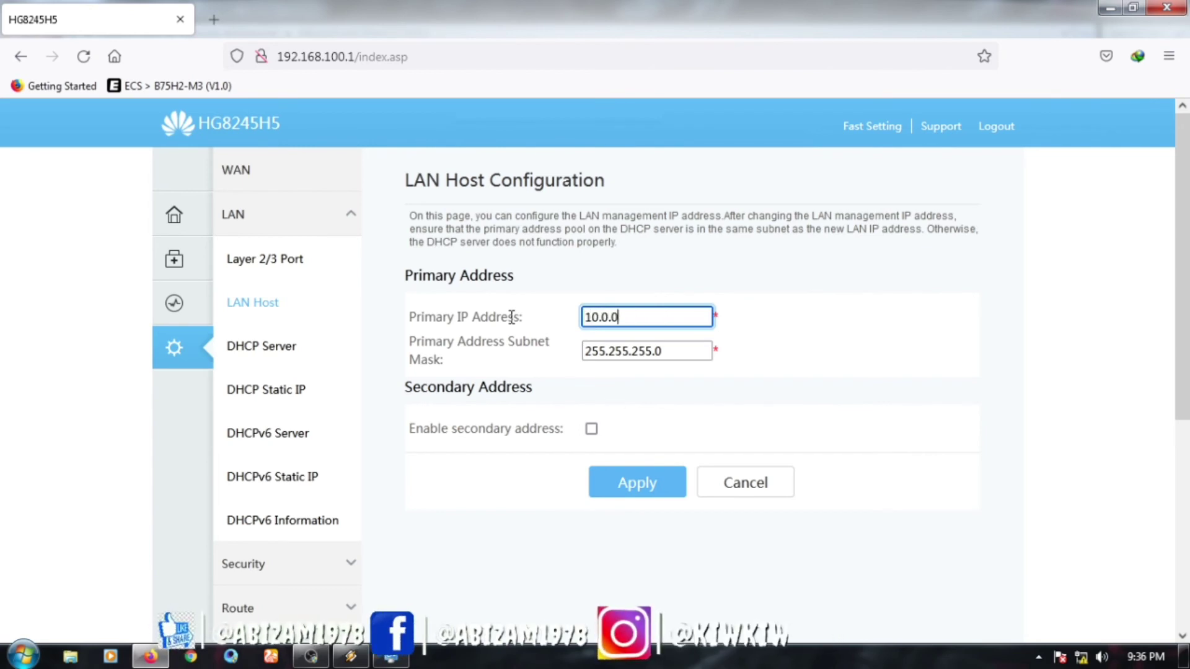
{"action": "type", "text": "."}
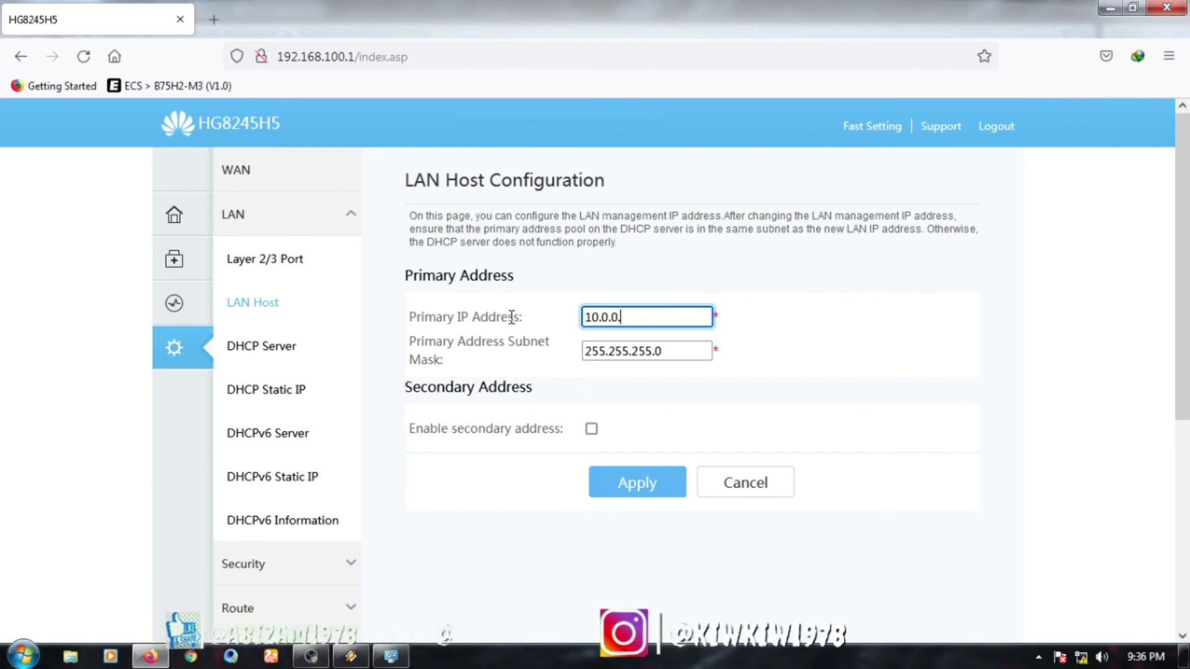
{"action": "type", "text": "0"}
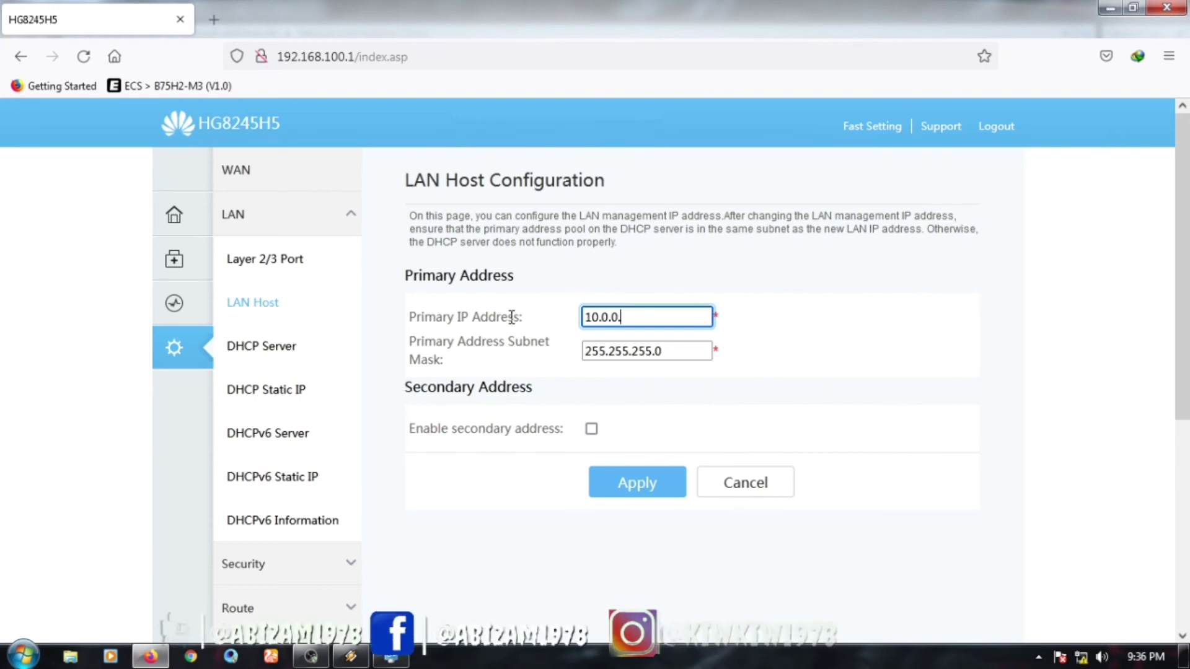
{"action": "type", "text": ".52"}
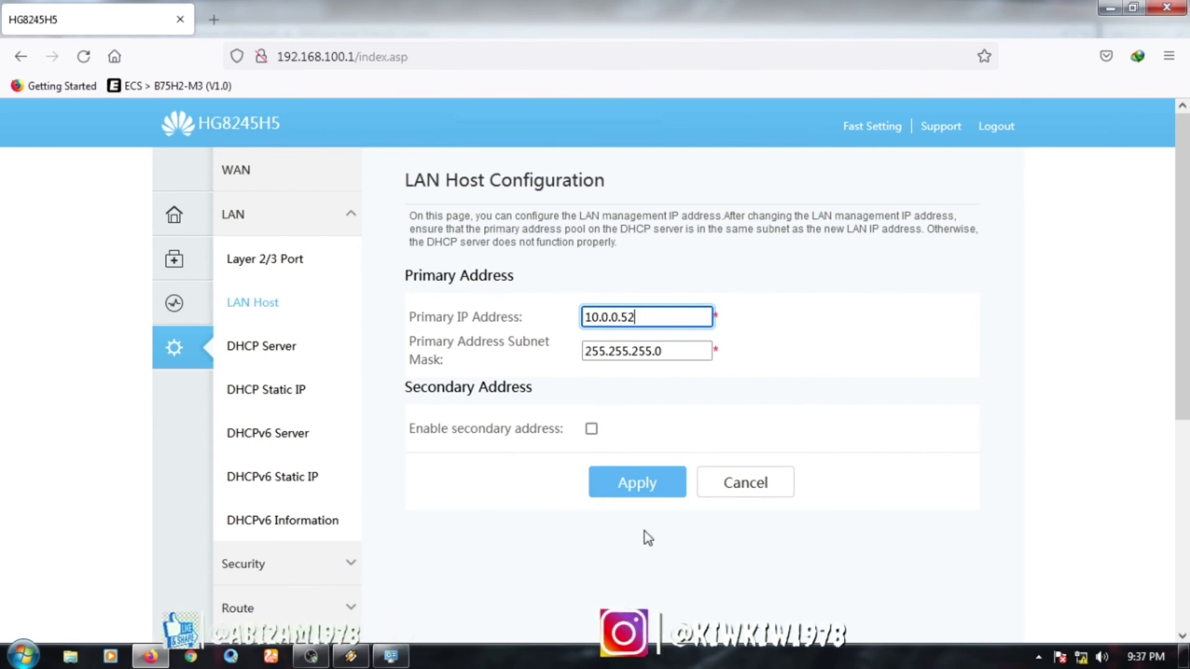
{"action": "left_click", "coordinate": [631, 476]}
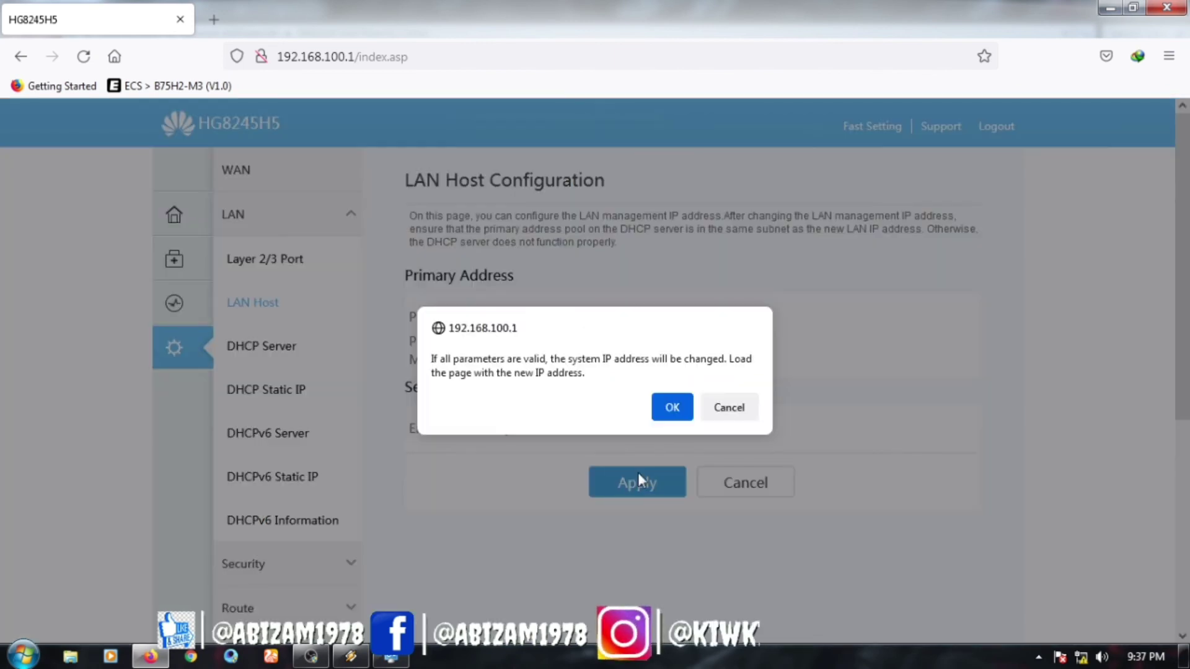
{"action": "left_click", "coordinate": [671, 407]}
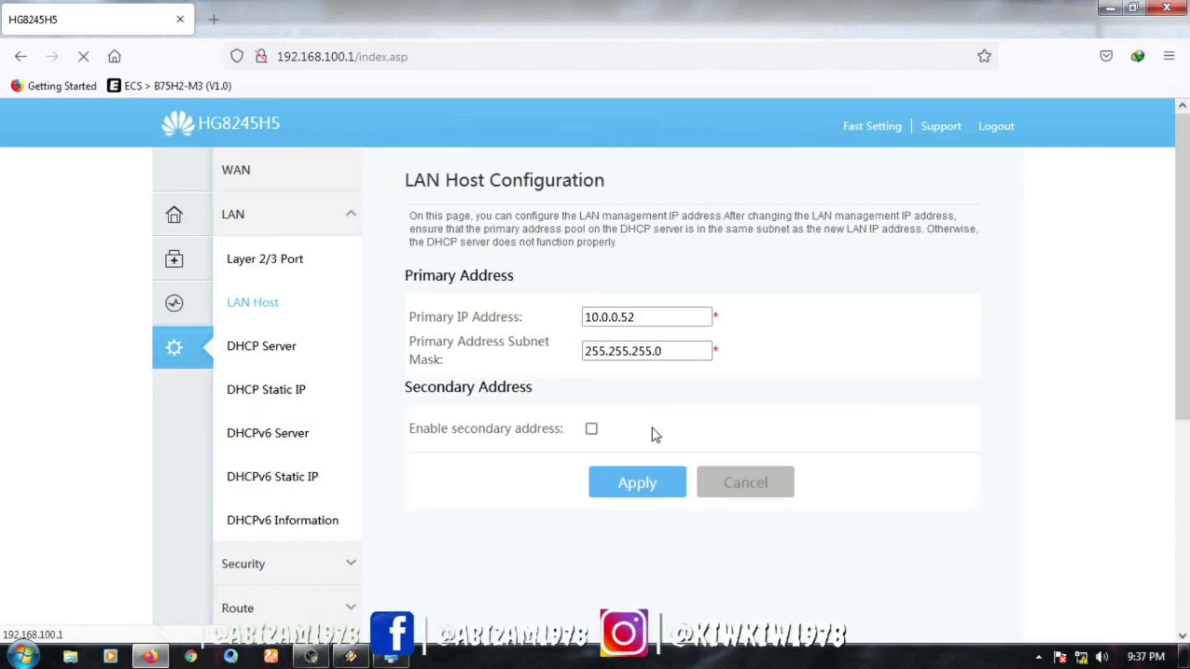